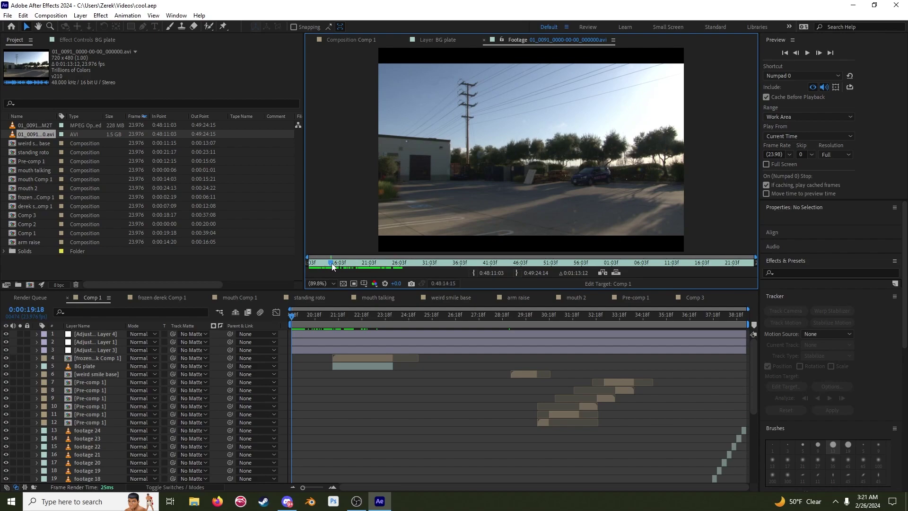
Scrub forward and back through the raw parking-lot AVI footage to review the original shot.
drag(438, 263, 610, 270)
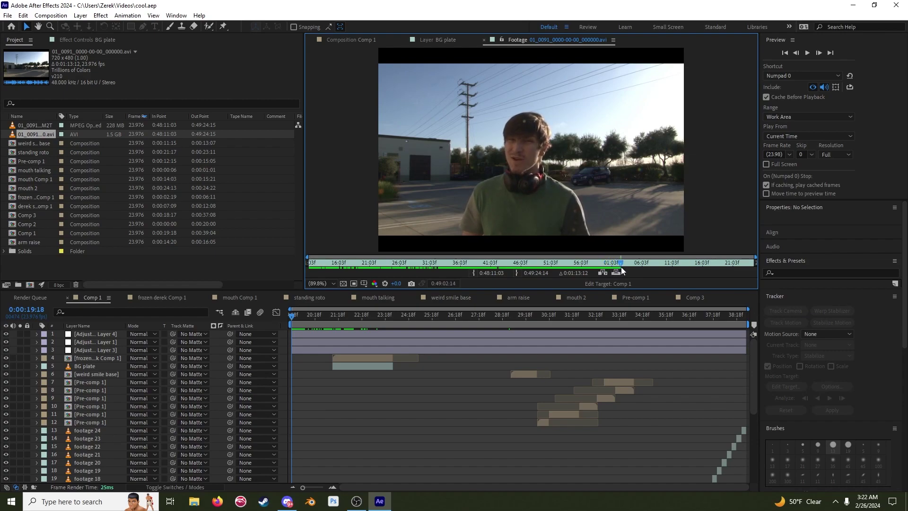
drag(632, 268, 407, 268)
Hide the three adjustment layers at the top of the Comp 1 layer stack.
scroll(368, 365, down, 5)
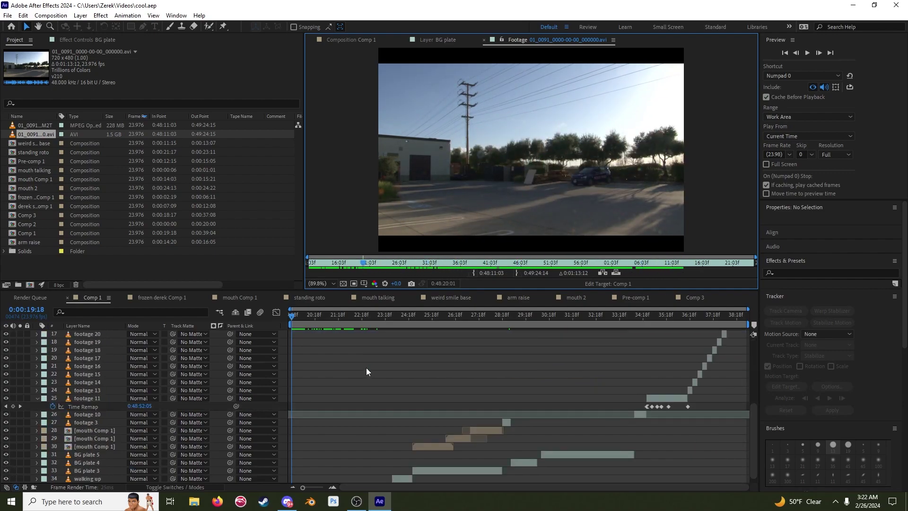
scroll(367, 367, down, 1)
click(314, 341)
drag(290, 316, 283, 318)
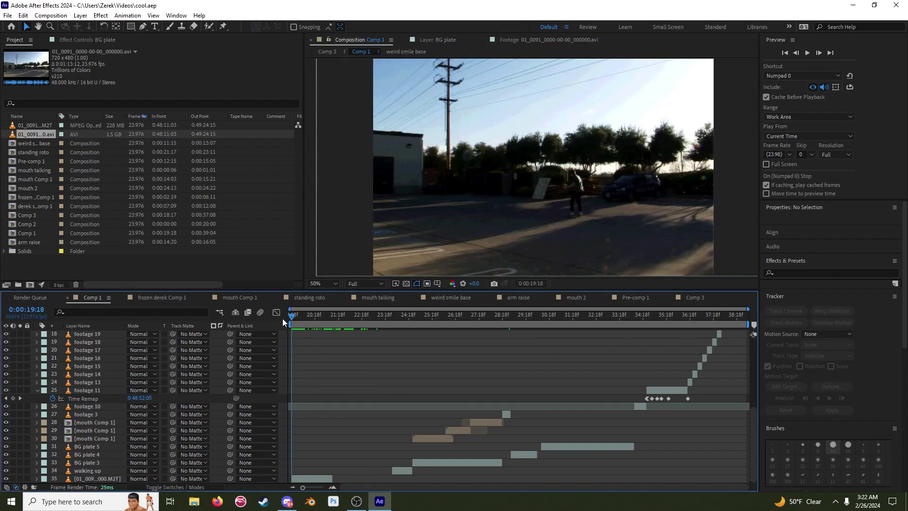
scroll(66, 432, up, 6)
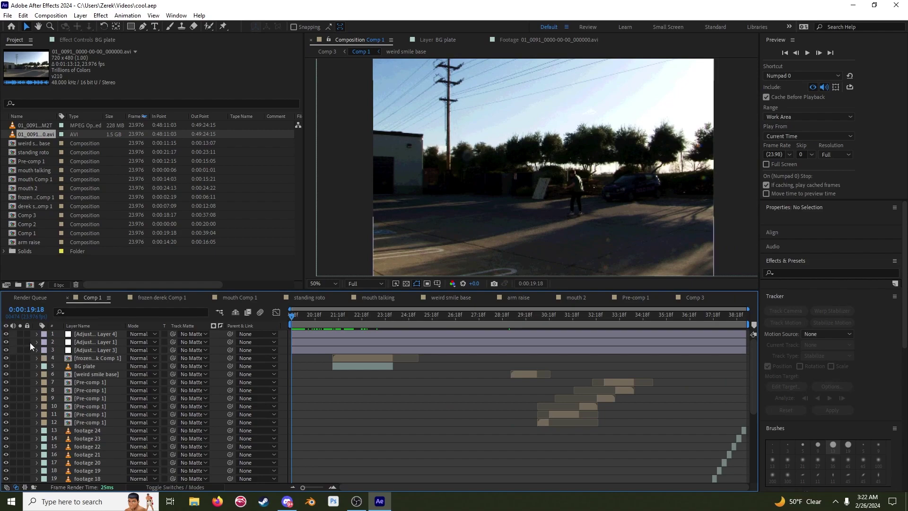
click(6, 334)
Select the opening M2T footage layer in Comp 1 and scrub through it to 0:00:21:11.
scroll(118, 372, down, 6)
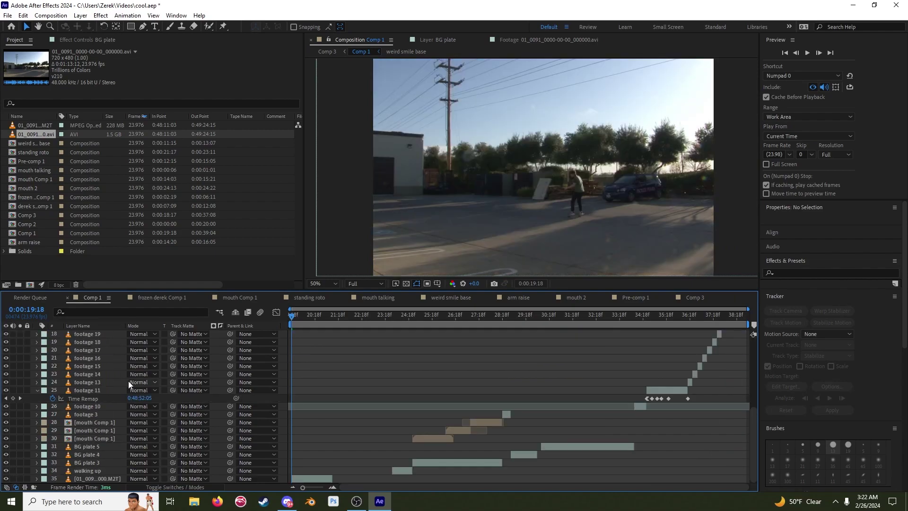
click(300, 478)
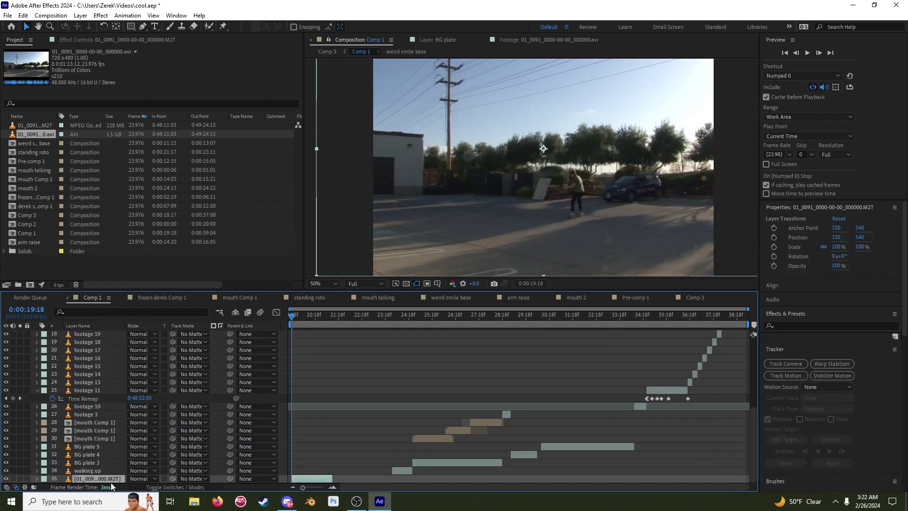
drag(291, 315, 333, 321)
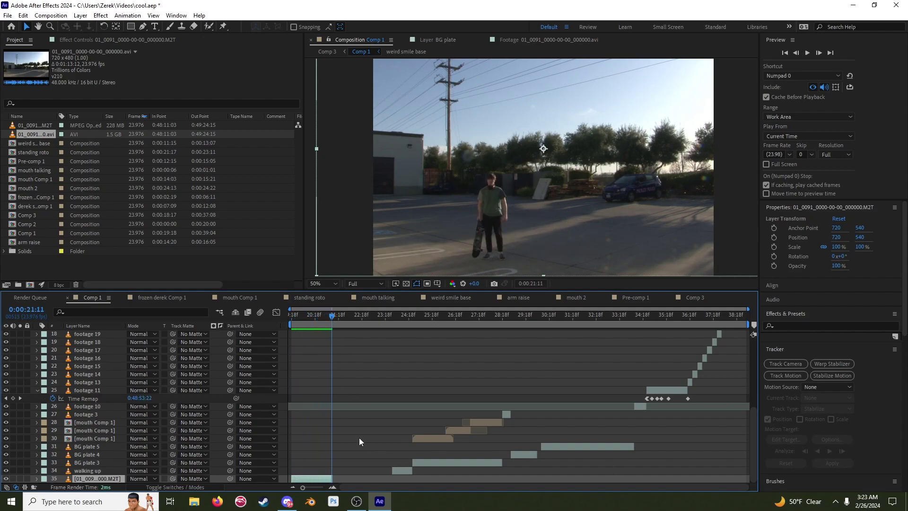
Select the frozen-figure precomp layer in Comp 1 and view it over the background at 0:00:21:22.
scroll(359, 437, up, 6)
click(338, 367)
click(340, 361)
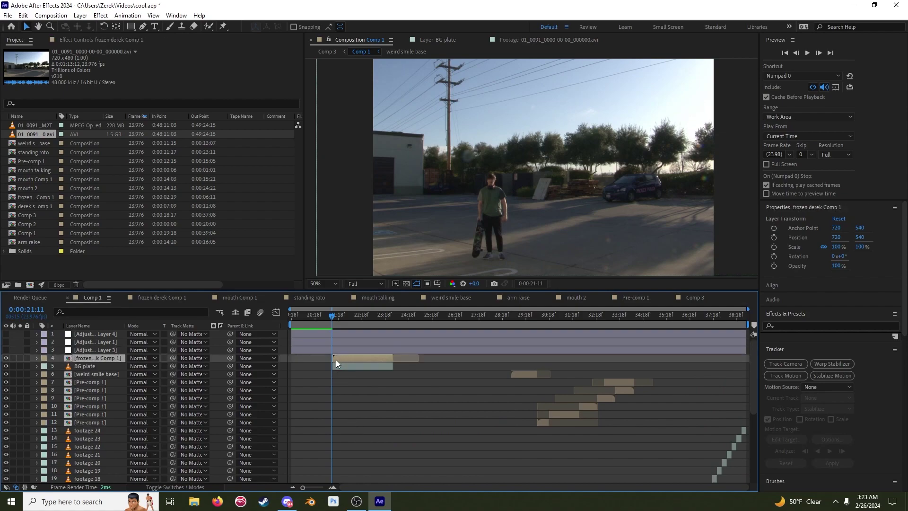
drag(332, 317, 343, 317)
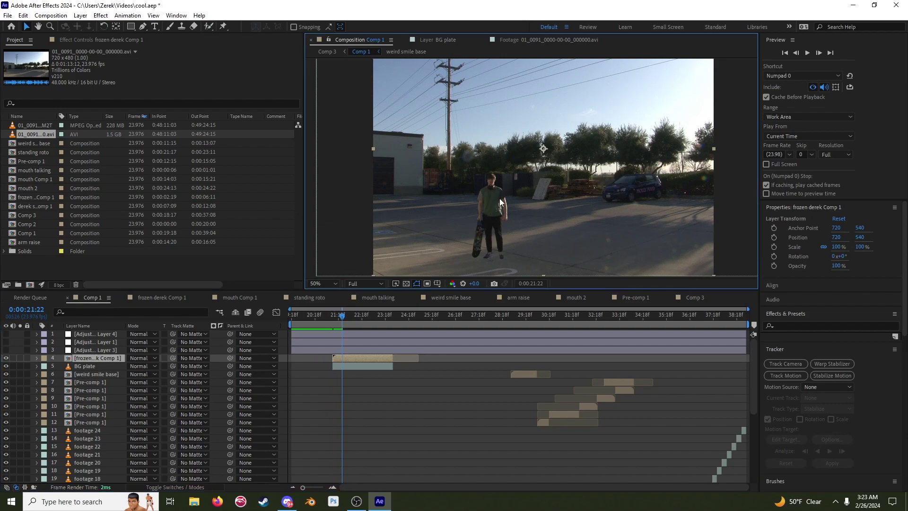
Open the frozen-figure precomp and step through its roto-brushed frames from the start.
double_click(362, 358)
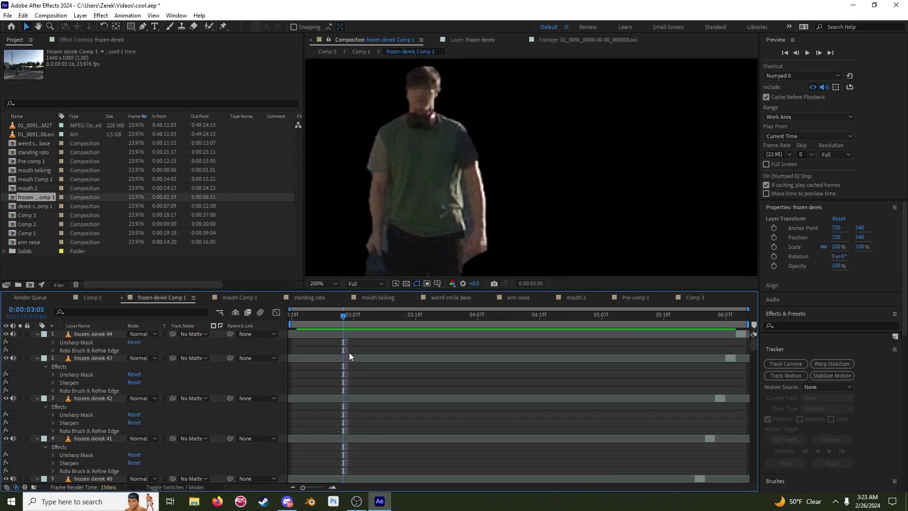
scroll(352, 364, down, 20)
drag(343, 317, 288, 318)
key(Page_Down)
key(Page_Up)
key(Page_Down)
key(Page_Up)
key(Page_Down)
key(Page_Up)
key(Page_Down)
key(Page_Down)
key(Page_Down)
key(Page_Down)
key(Page_Down)
key(Page_Down)
key(Page_Down)
key(Page_Down)
key(Page_Down)
key(Page_Down)
key(Page_Down)
key(Page_Down)
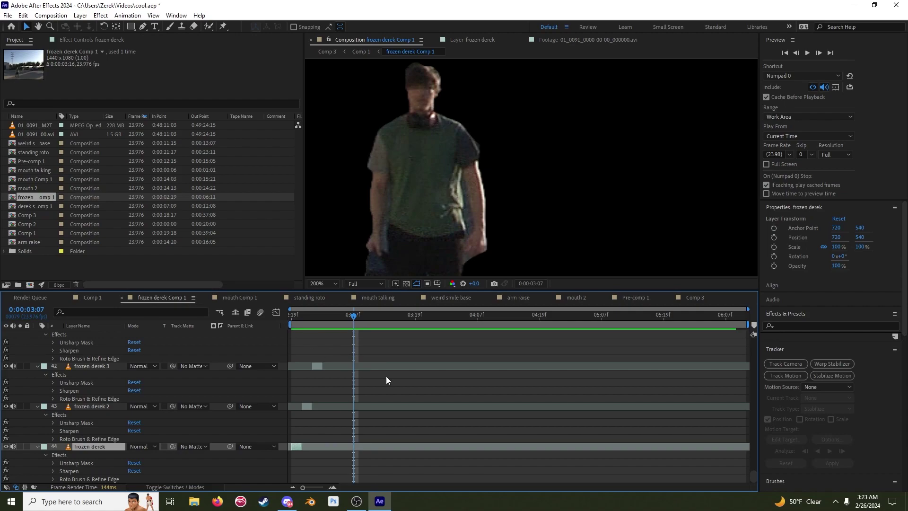
Step backward through the frozen-figure precomp with the whole cut-out figure in view, down to the feet.
scroll(468, 369, up, 20)
scroll(462, 206, down, 1)
drag(462, 206, 464, 182)
key(Page_Down)
key(Page_Up)
key(Page_Up)
key(Page_Up)
key(Page_Up)
key(Page_Up)
key(Page_Up)
key(Page_Up)
key(Page_Up)
key(Page_Up)
key(Page_Up)
key(Page_Up)
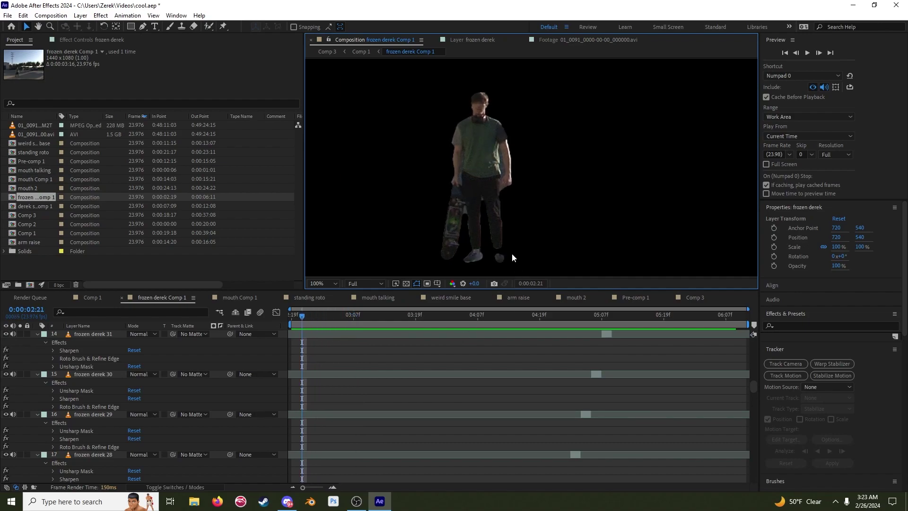
Return to Comp 1, select the BG plate layer and scrub across the frozen-figure section.
click(95, 297)
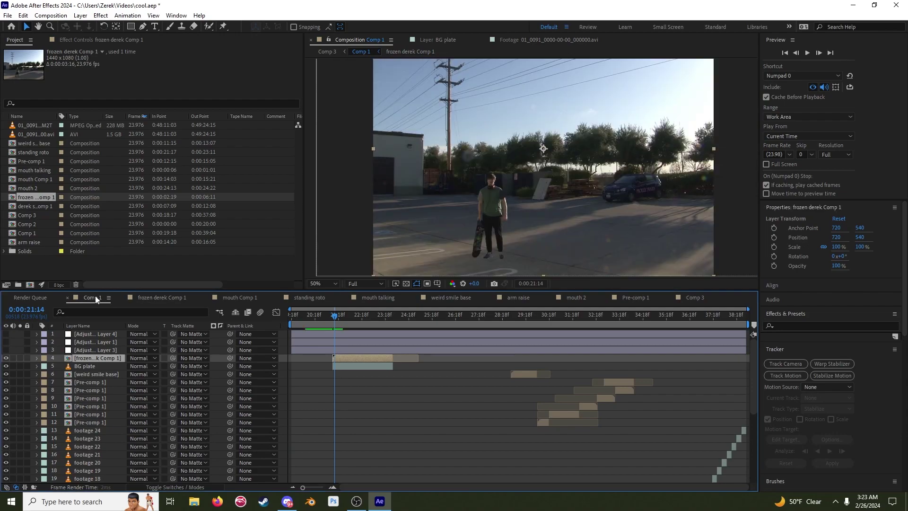
drag(513, 204, 505, 198)
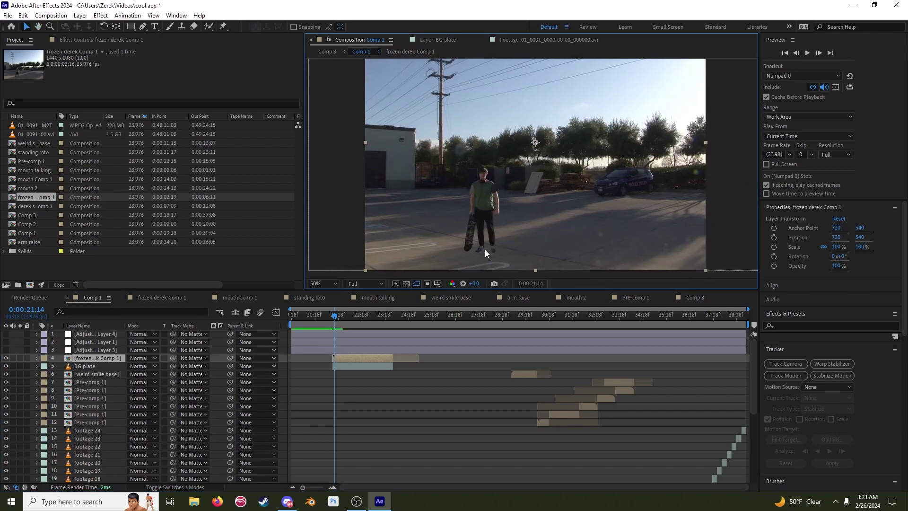
click(384, 367)
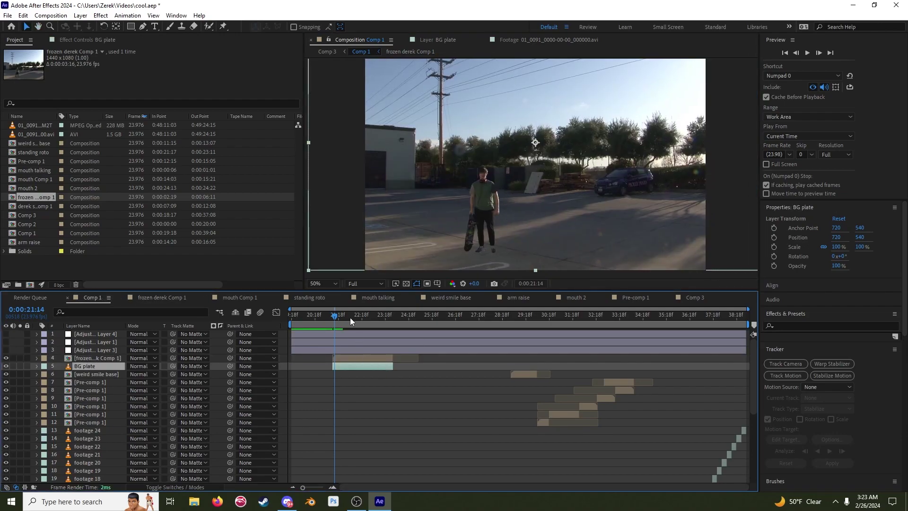
drag(336, 324, 342, 320)
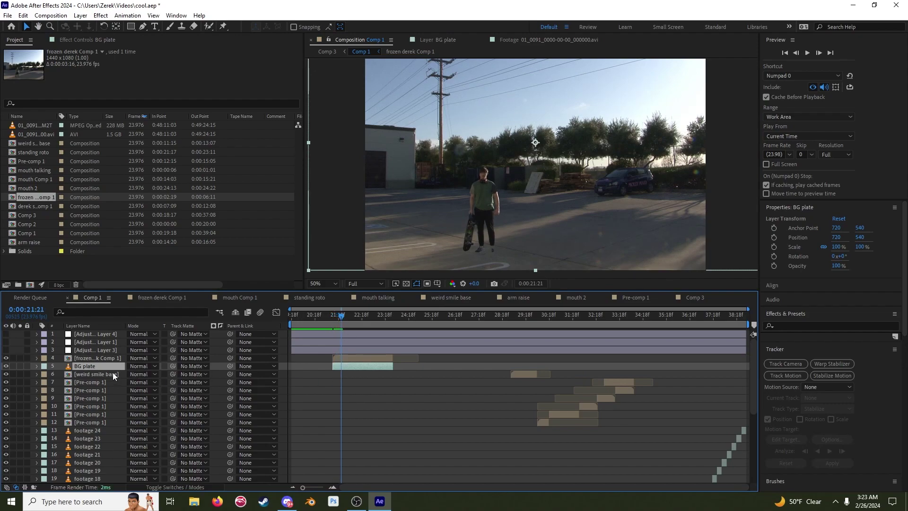
mouse_move(340, 326)
mouse_down()
mouse_move(329, 319)
mouse_move(358, 319)
mouse_move(347, 320)
mouse_up()
click(363, 372)
click(362, 365)
Examine the standing figure up close frame by frame, going backward from the BG plate section into the preceding clip.
scroll(397, 127, up, 2)
drag(314, 152, 518, 141)
scroll(557, 198, up, 1)
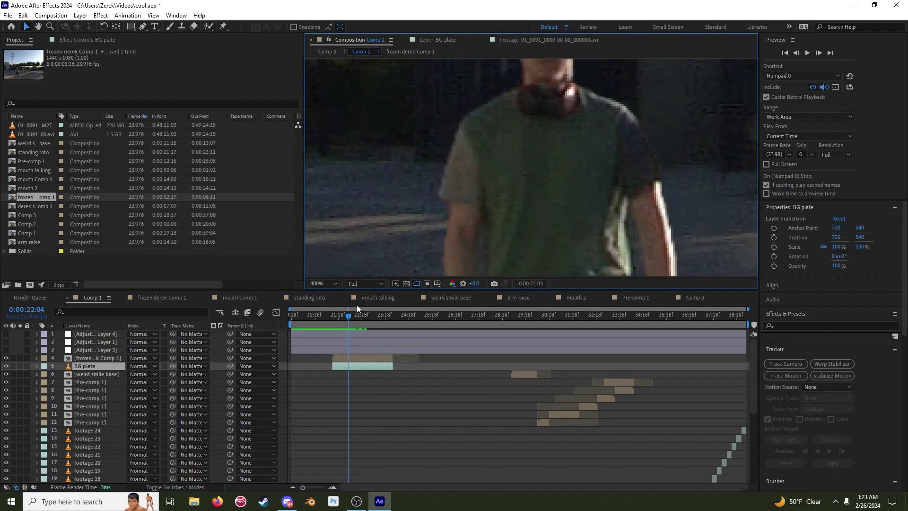
key(Page_Up)
key(Page_Up)
key(Page_Up)
key(Page_Up)
key(Page_Up)
key(Page_Up)
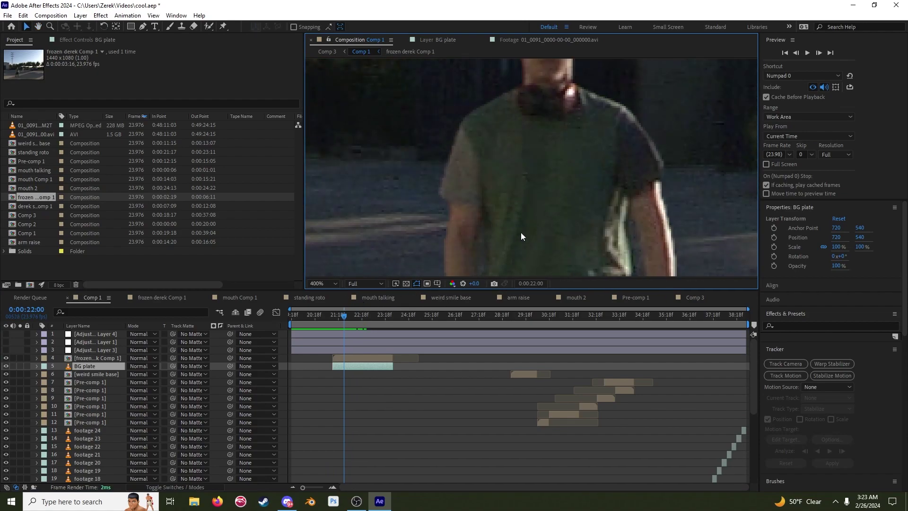
key(Page_Up)
key(Page_Up)
key(Page_Up)
key(Page_Up)
key(Page_Up)
key(Page_Up)
key(Page_Up)
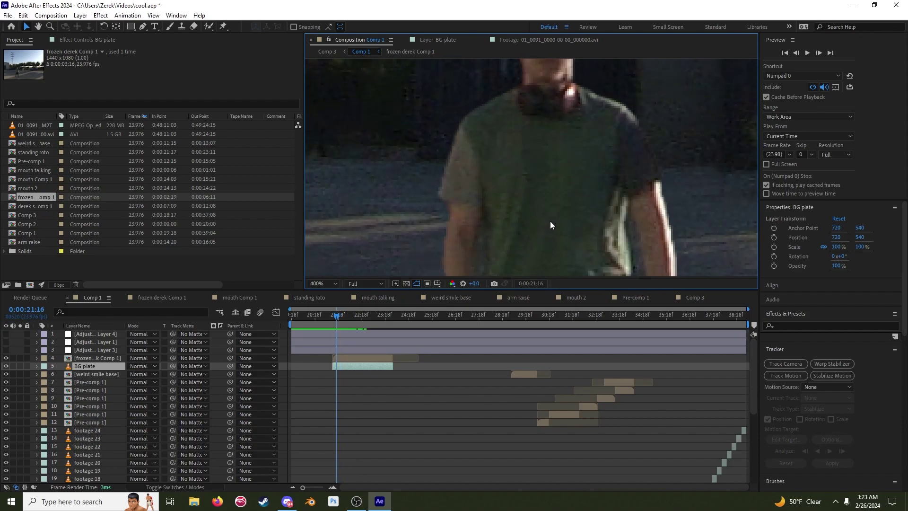
key(Page_Up)
key(Page_Up)
key(Page_Up)
key(Page_Up)
key(Page_Up)
key(Page_Up)
key(Page_Up)
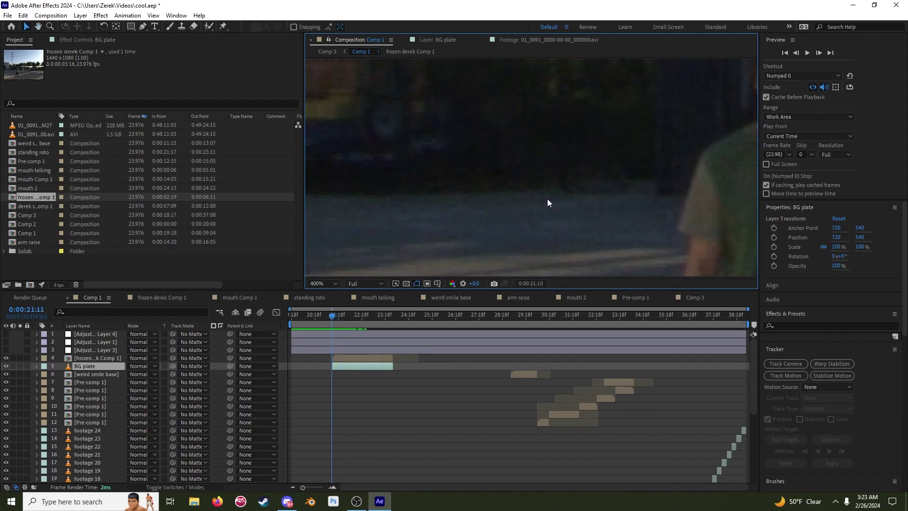
key(Page_Up)
key(Page_Up)
key(Page_Up)
key(Page_Up)
key(Page_Up)
key(Page_Up)
key(Page_Up)
key(Page_Up)
key(Page_Up)
key(Page_Up)
key(Page_Up)
key(Page_Up)
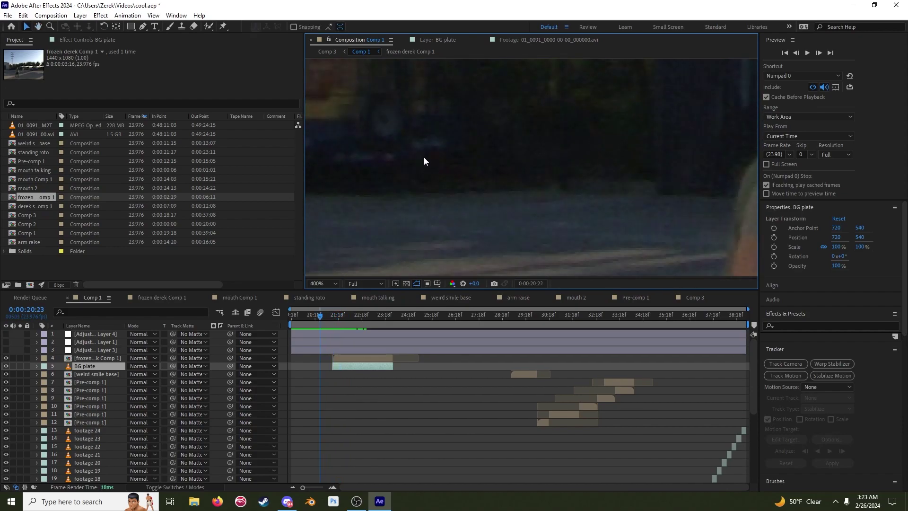
Step back and forth through the opening skateboarding frames, examining the building and trees behind the figure.
scroll(419, 172, down, 2)
scroll(419, 169, down, 3)
scroll(449, 210, up, 3)
key(Page_Up)
key(Page_Up)
key(Page_Up)
key(Page_Up)
key(Page_Up)
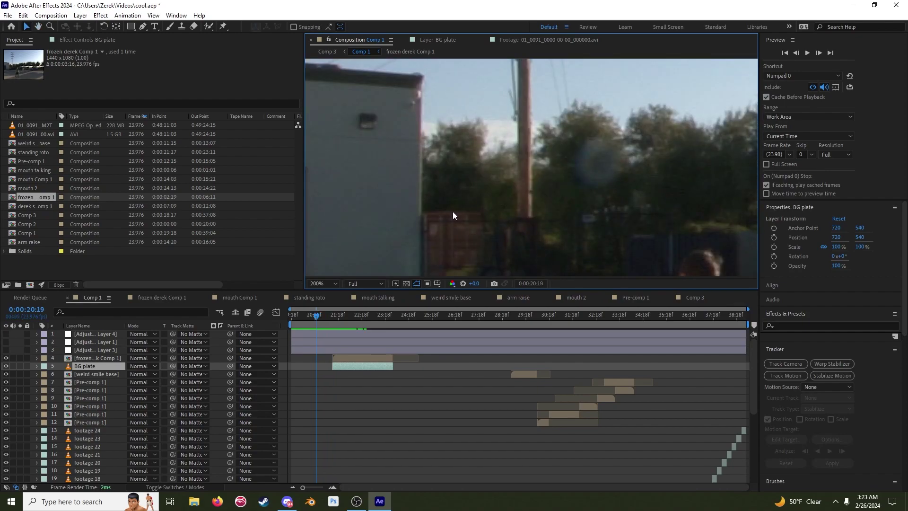
key(Page_Up)
key(Page_Up)
key(Page_Up)
key(Page_Up)
key(Page_Down)
key(Page_Down)
key(Page_Down)
key(Page_Down)
key(Page_Down)
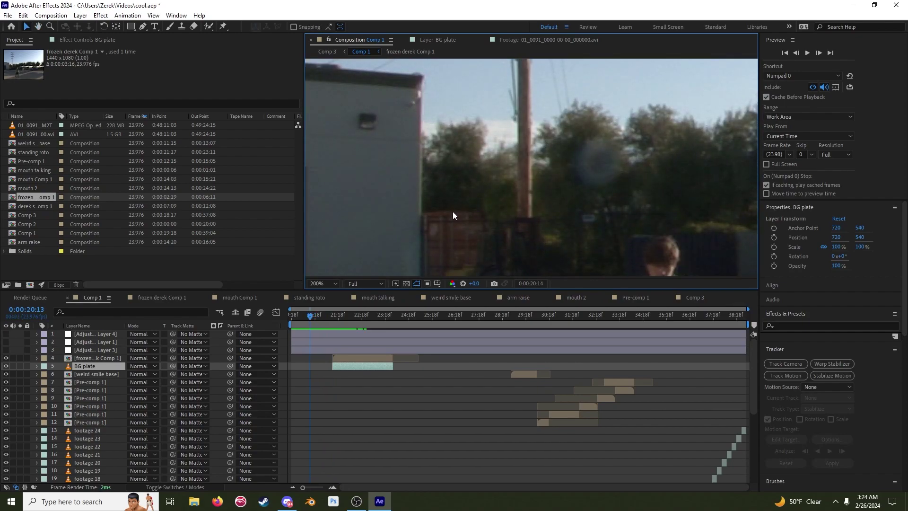
key(Page_Down)
key(Page_Down)
key(Page_Down)
key(Page_Down)
key(Page_Down)
key(Page_Down)
key(Page_Down)
key(Page_Down)
key(Page_Down)
key(Page_Down)
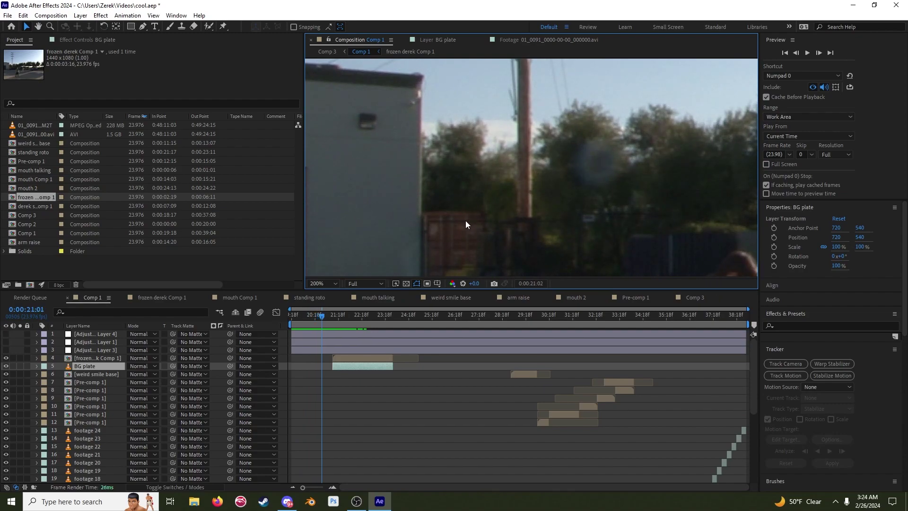
scroll(466, 220, down, 3)
scroll(476, 226, up, 2)
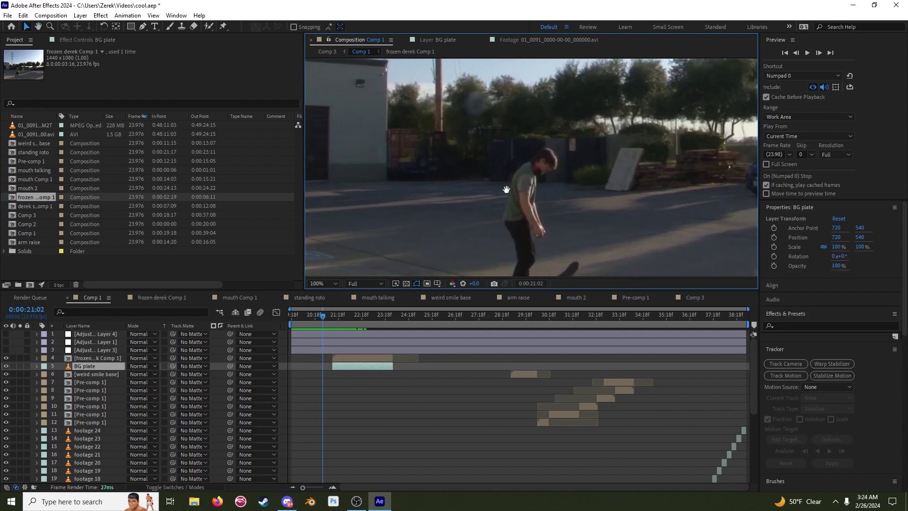
scroll(475, 166, down, 2)
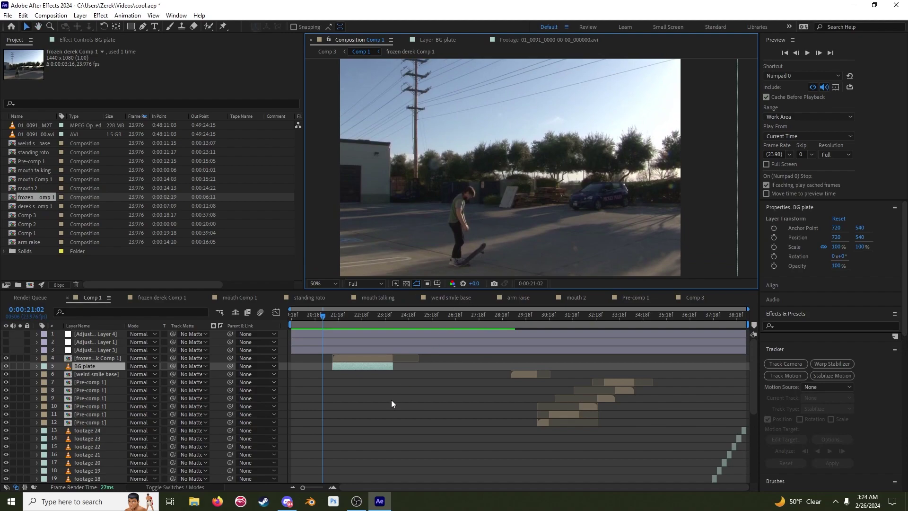
Scrub to the end of the BG plate at 0:00:24:01, select the walking up layer and play it.
drag(339, 313, 390, 326)
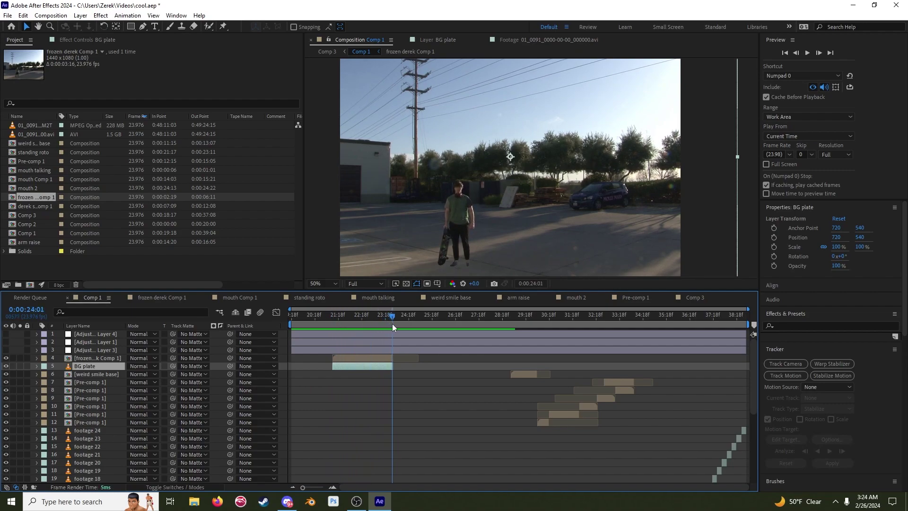
scroll(409, 353, down, 5)
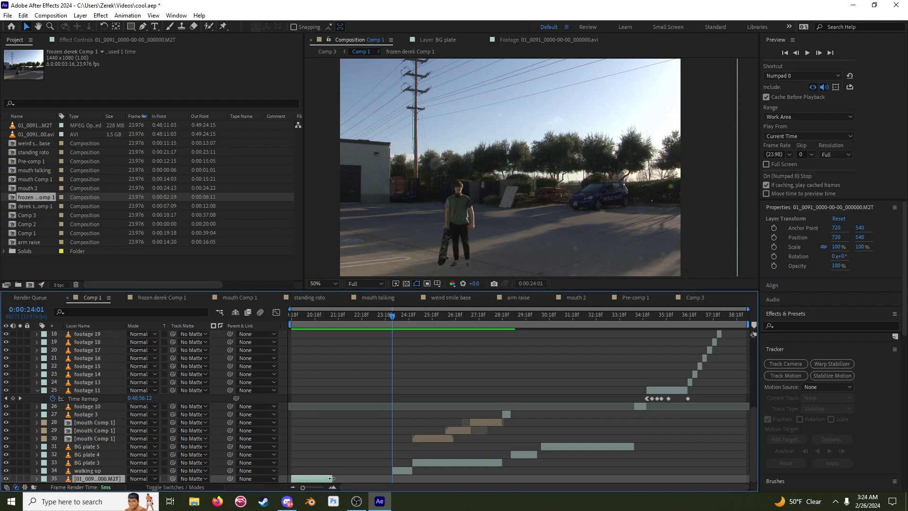
click(405, 469)
key(space)
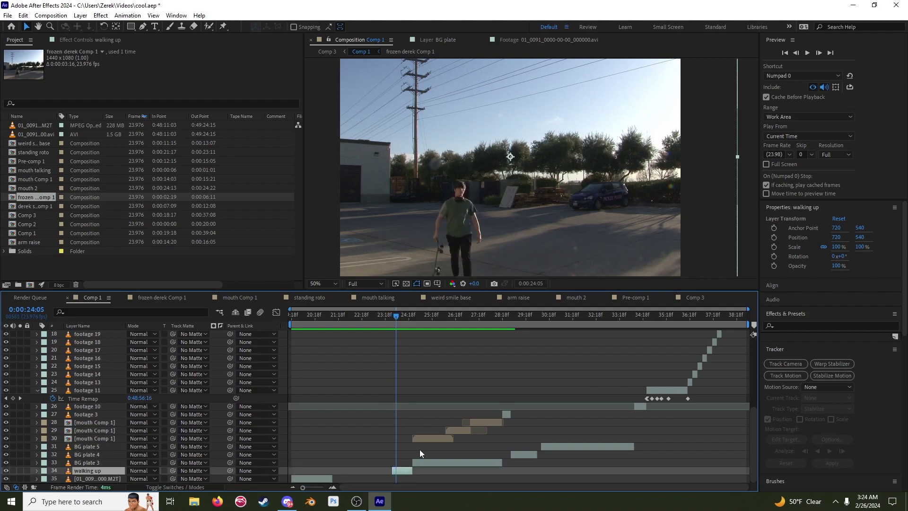
Show the walking up layer's effects and switch Unsharp Mask and Sharpen off and on to compare the image.
click(113, 41)
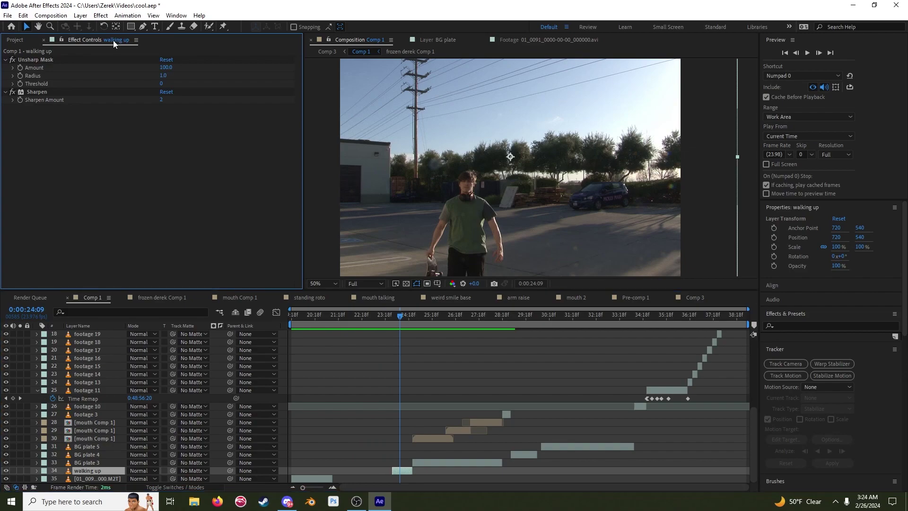
click(46, 91)
click(46, 69)
click(44, 90)
click(13, 60)
click(13, 92)
scroll(424, 201, up, 4)
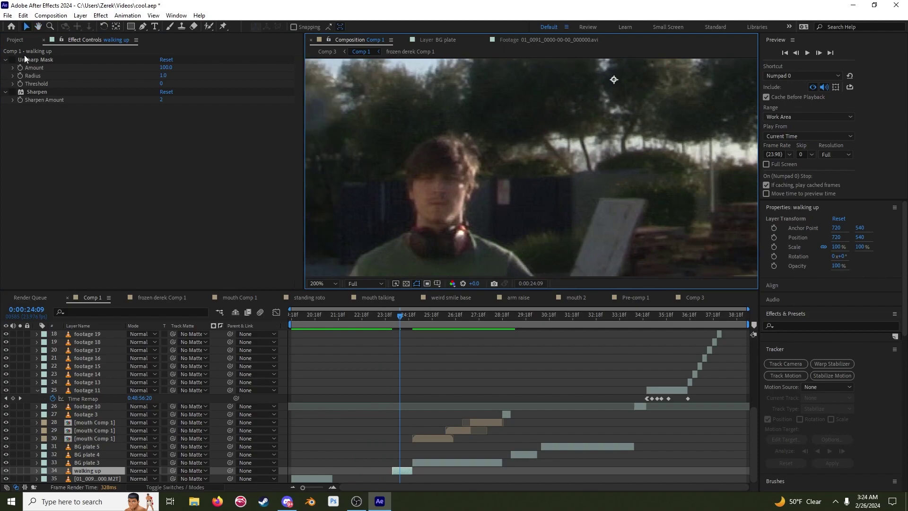
click(13, 60)
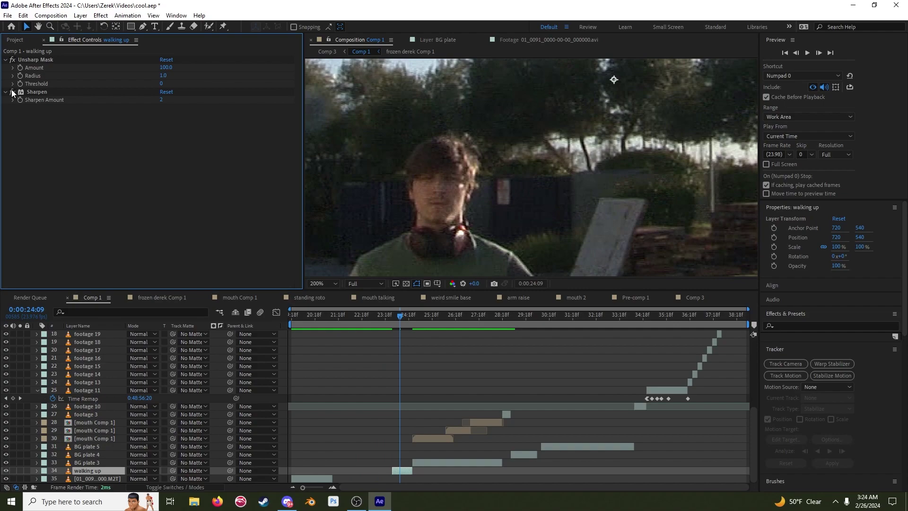
Examine the sharpened walking up frame in close-up around the figure's head, shirt and arms.
drag(504, 241, 579, 185)
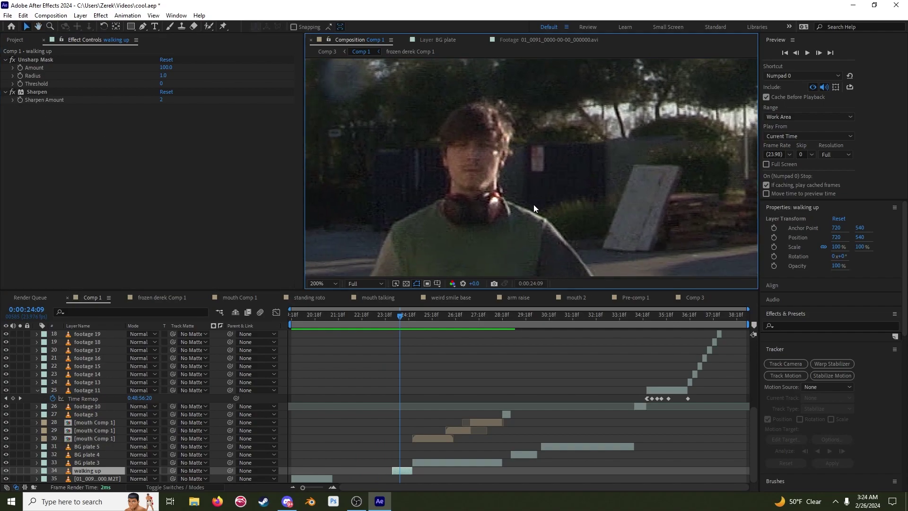
drag(618, 220, 552, 172)
drag(591, 232, 541, 179)
drag(398, 229, 444, 196)
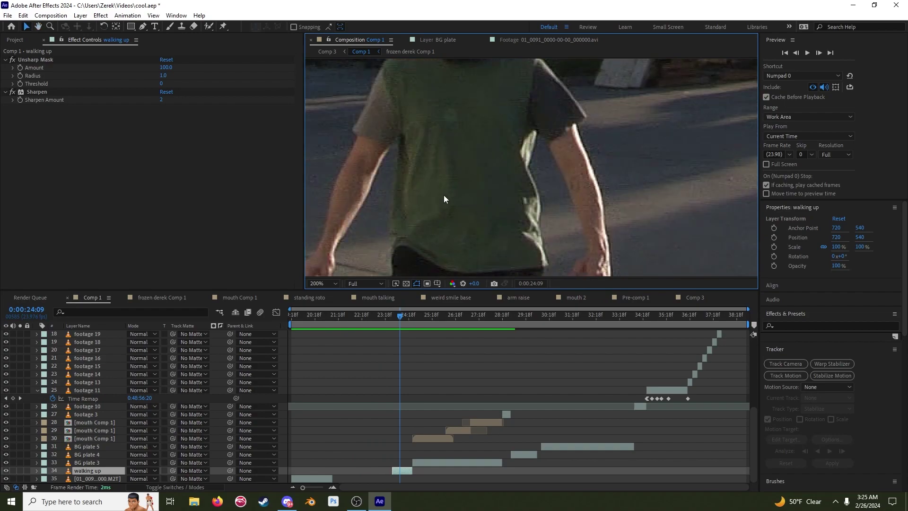
Play the rest of the walking up clip with the full frame in view and go to 0:00:24:22.
scroll(392, 186, down, 4)
key(space)
click(413, 314)
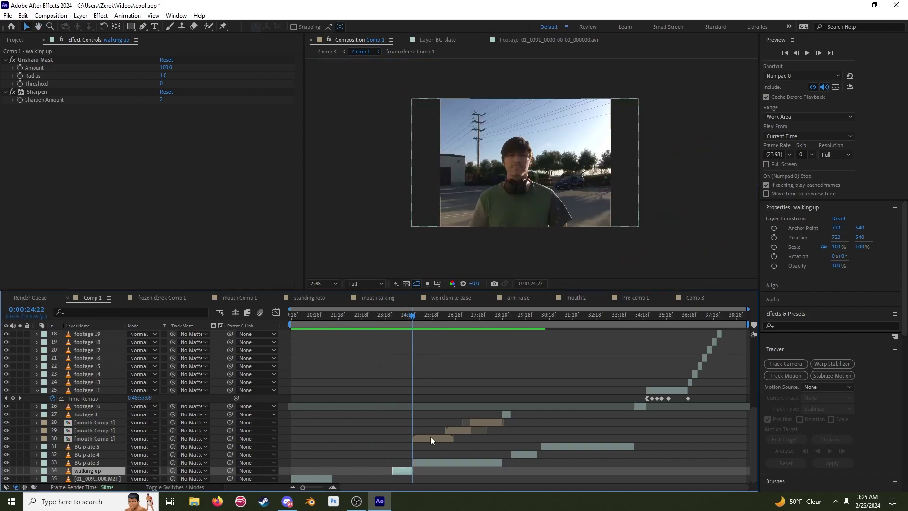
Open the first mouth Comp 1 layer at 0:00:25:00, select its standing roto layer and scrub through the opening frames.
click(430, 438)
scroll(542, 177, up, 2)
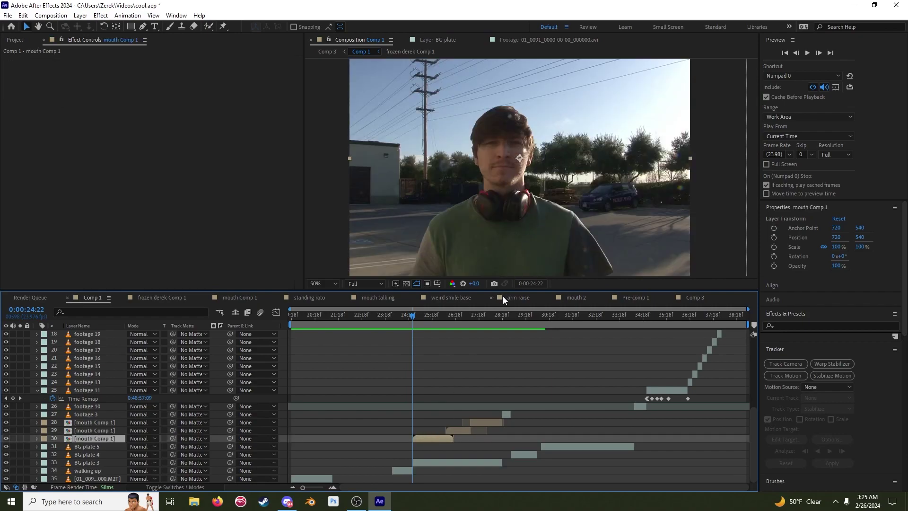
click(415, 315)
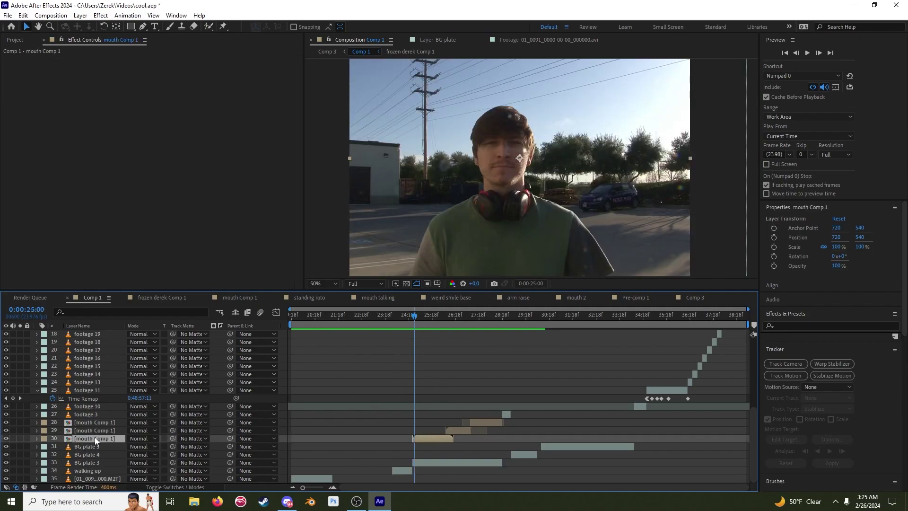
double_click(432, 438)
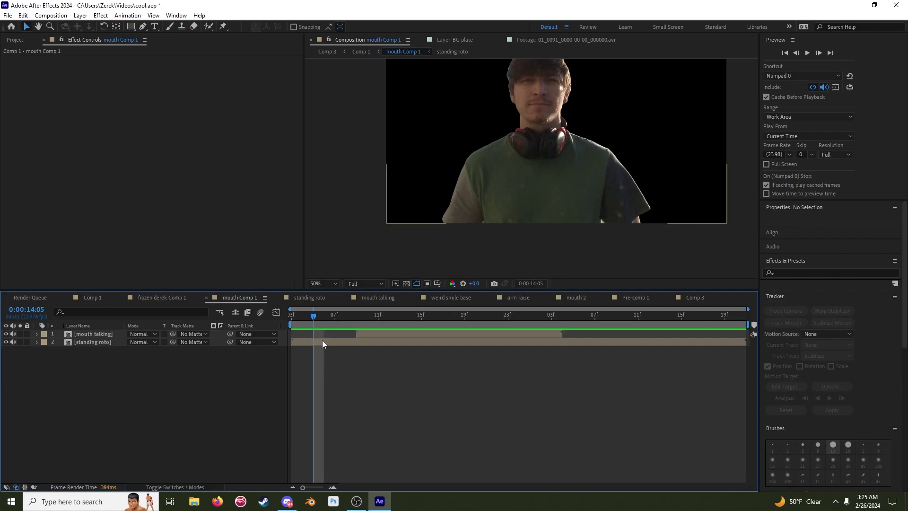
click(322, 341)
drag(307, 316, 349, 322)
drag(442, 319, 282, 333)
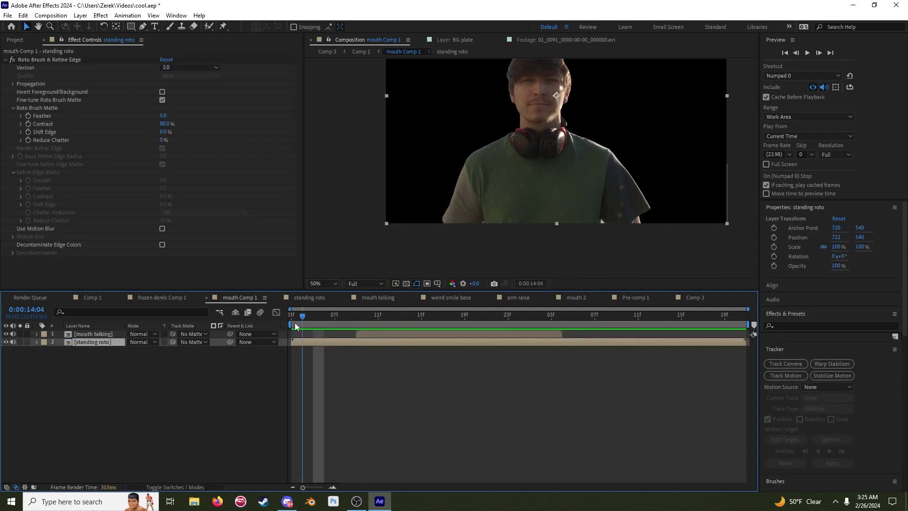
Open the standing roto composition, look over its staggered footage layers and return to mouth Comp 1.
click(315, 350)
click(107, 343)
double_click(107, 341)
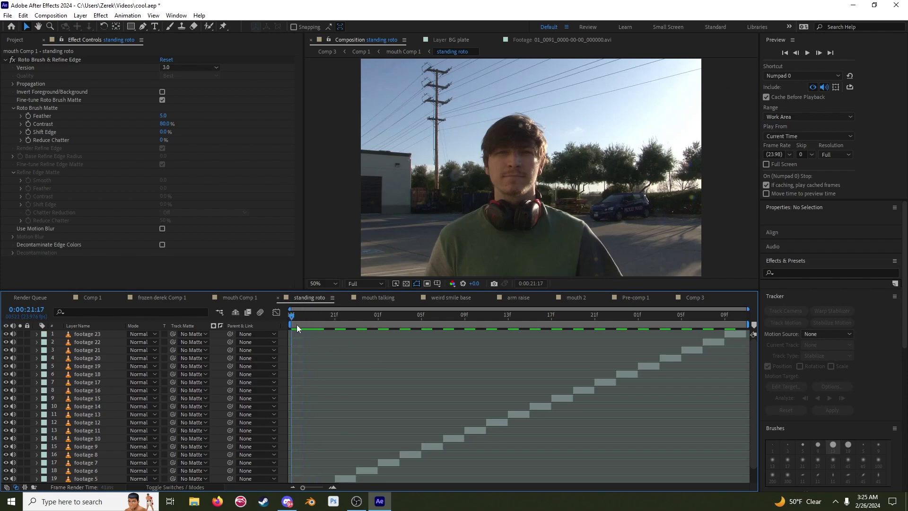
key(shift+comma)
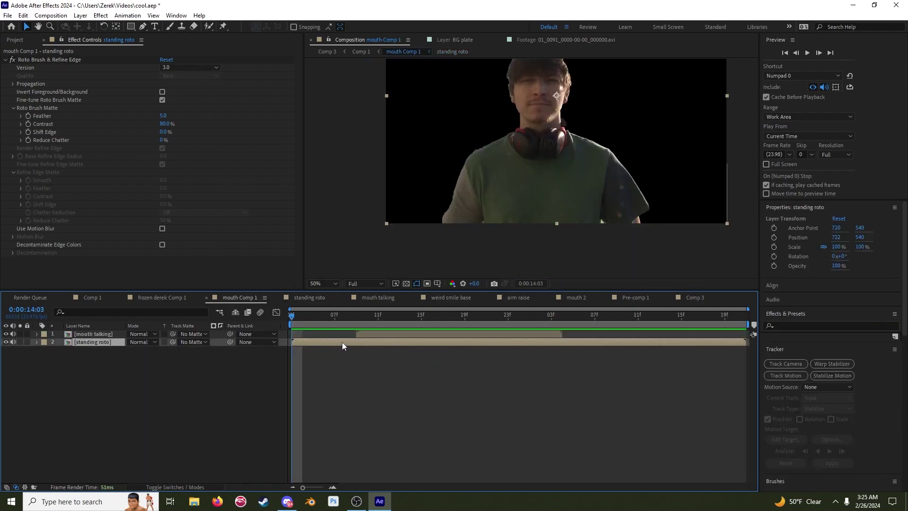
Select the standing roto layer's Roto Brush & Refine Edge effect and view the cut-out head in close-up near 0:00:14:05.
click(21, 62)
click(308, 319)
mouse_move(317, 319)
mouse_down()
mouse_move(291, 319)
mouse_move(313, 320)
mouse_up()
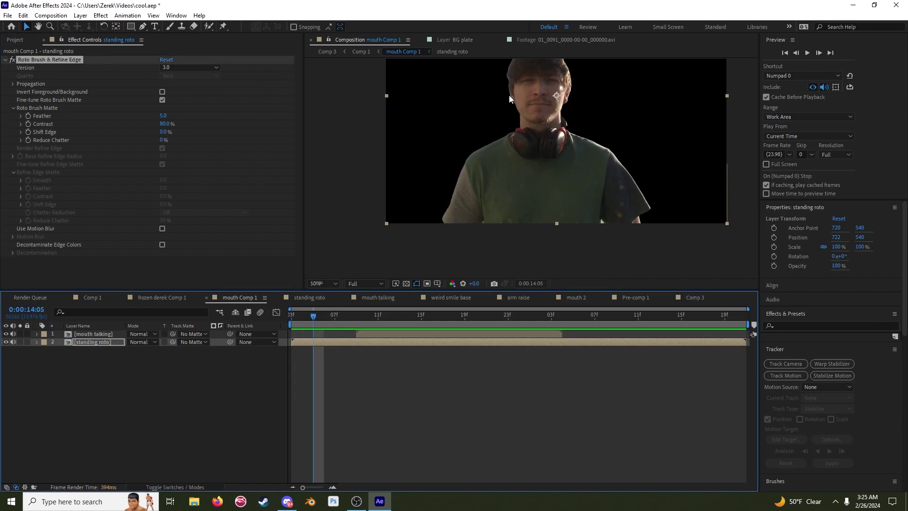
scroll(561, 180, up, 4)
key(v)
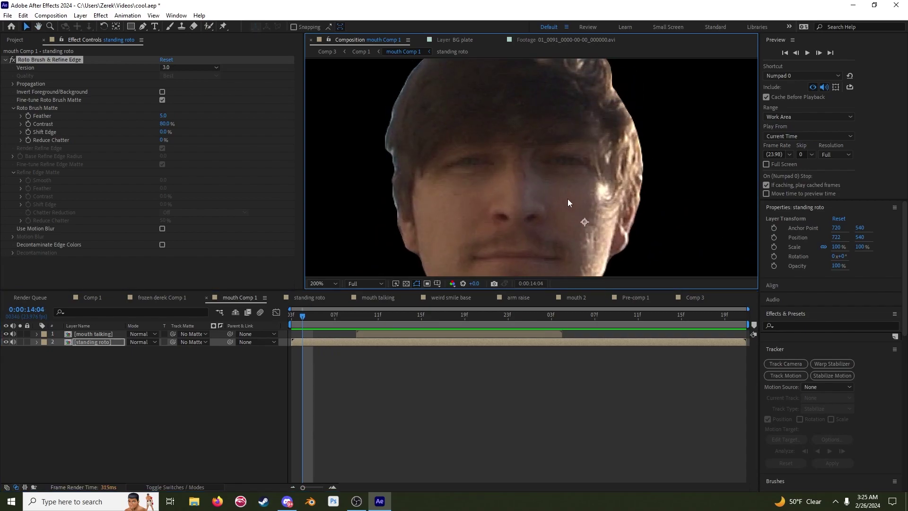
Step back and forth through the first cut-out head frames in close-up and preview them.
key(Page_Up)
key(Page_Down)
key(Page_Down)
key(Page_Up)
key(Page_Up)
key(Page_Up)
key(Page_Up)
key(space)
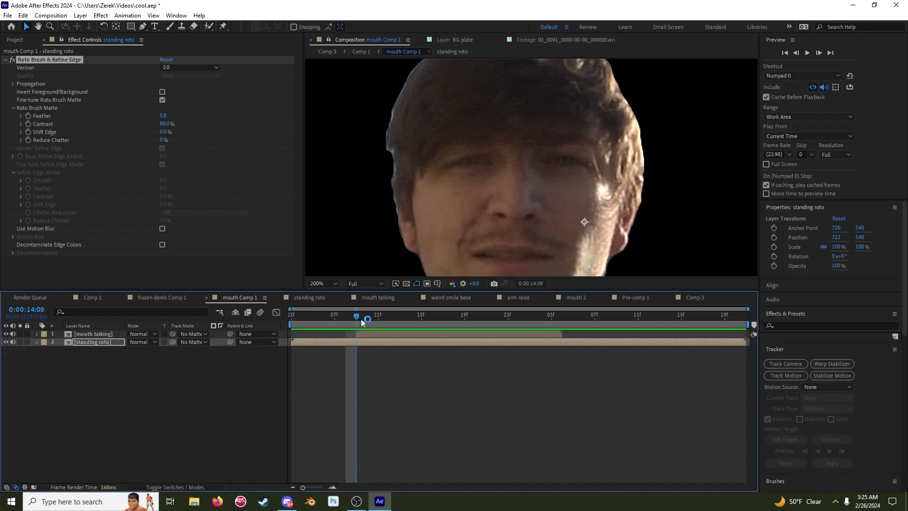
key(space)
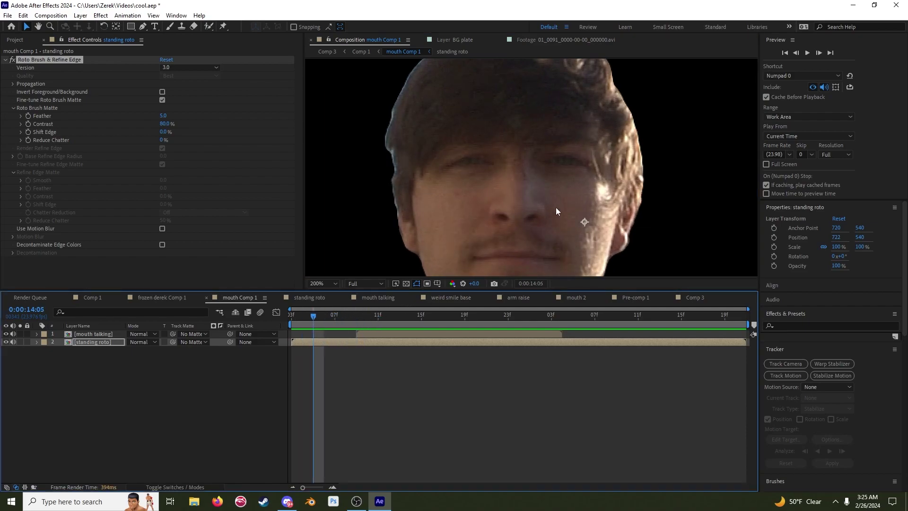
Go to 0:00:14:09 in mouth Comp 1 and open the mouth talking composition.
click(359, 320)
mouse_move(359, 320)
mouse_down()
mouse_move(381, 319)
mouse_move(359, 323)
mouse_up()
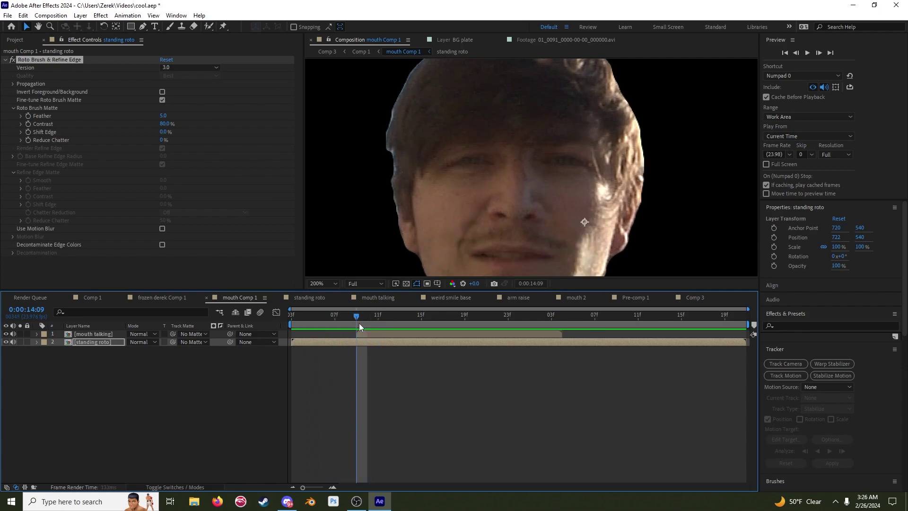
click(375, 364)
double_click(392, 334)
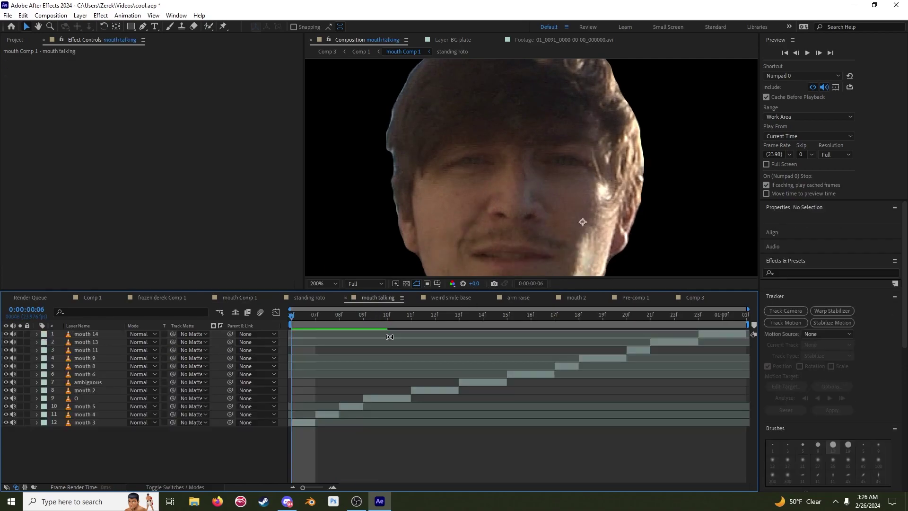
Scrub the mouth shapes to 0:00:00:13 and select the ambiguous layer to show its mask outline.
key(Page_Down)
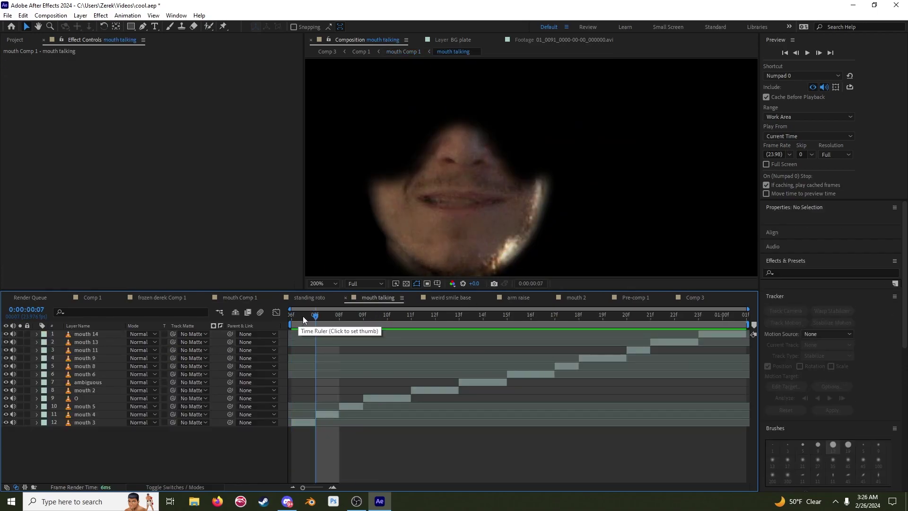
drag(313, 314, 466, 321)
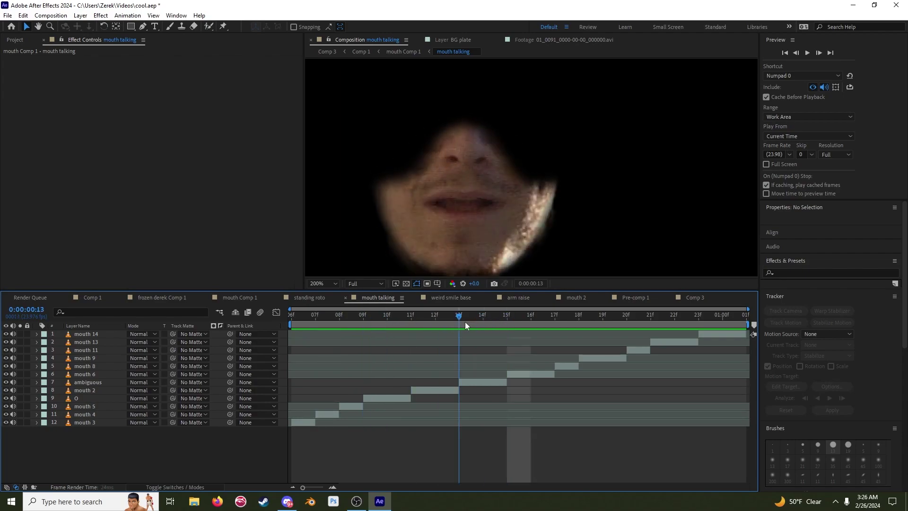
key(Page_Down)
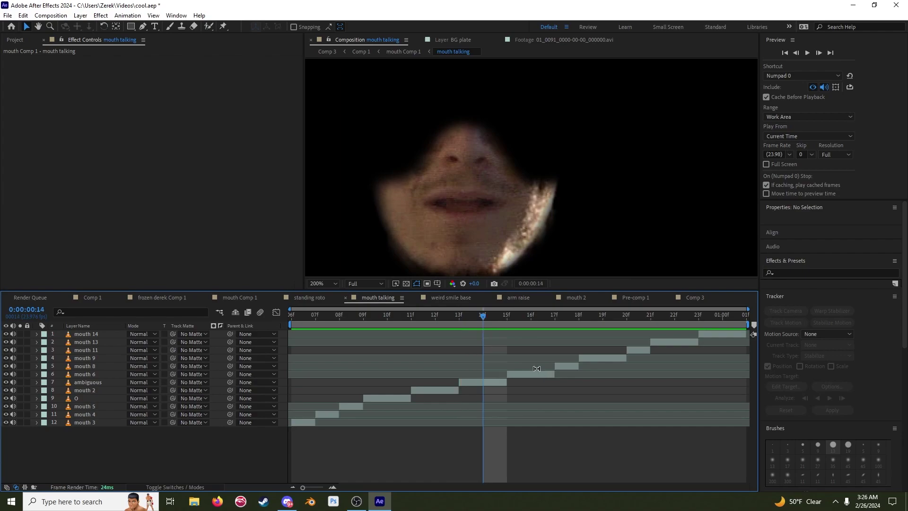
key(Page_Up)
click(493, 380)
key(Page_Down)
key(Page_Down)
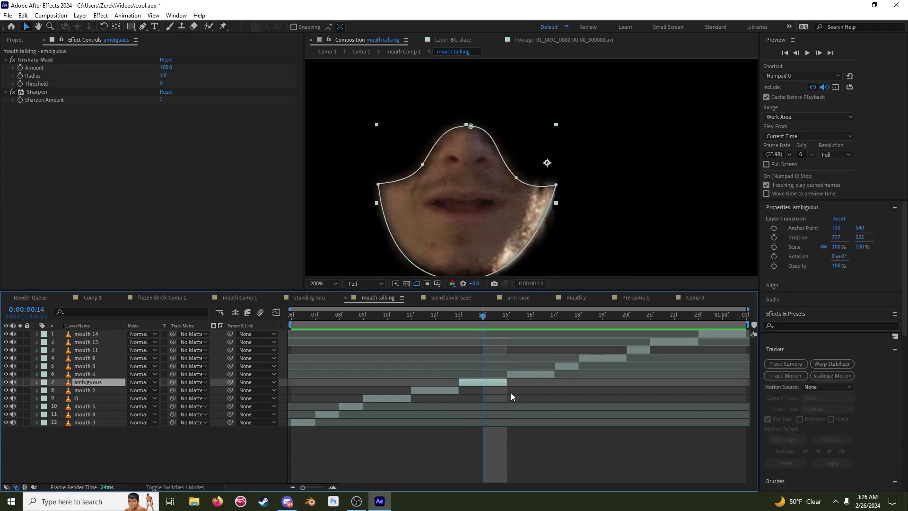
Step repeatedly back and forth across the frames around the ambiguous layer to compare mouth shapes, and advance to 0:00:00:18.
key(Page_Up)
key(Page_Up)
key(Page_Up)
key(Page_Down)
key(Page_Down)
key(Page_Down)
key(Page_Down)
key(Page_Up)
key(Page_Down)
key(Page_Up)
key(Page_Down)
key(Page_Up)
key(Page_Down)
key(Page_Up)
key(Page_Down)
key(Page_Up)
key(Page_Down)
key(Page_Up)
key(Page_Down)
key(Page_Up)
key(Page_Down)
key(Page_Up)
key(Page_Down)
key(Page_Up)
key(Page_Down)
key(Page_Down)
key(Page_Down)
key(Page_Up)
key(Page_Up)
key(Page_Up)
key(Page_Down)
key(Page_Down)
key(Page_Up)
key(Page_Up)
key(Page_Down)
key(Page_Down)
key(Page_Down)
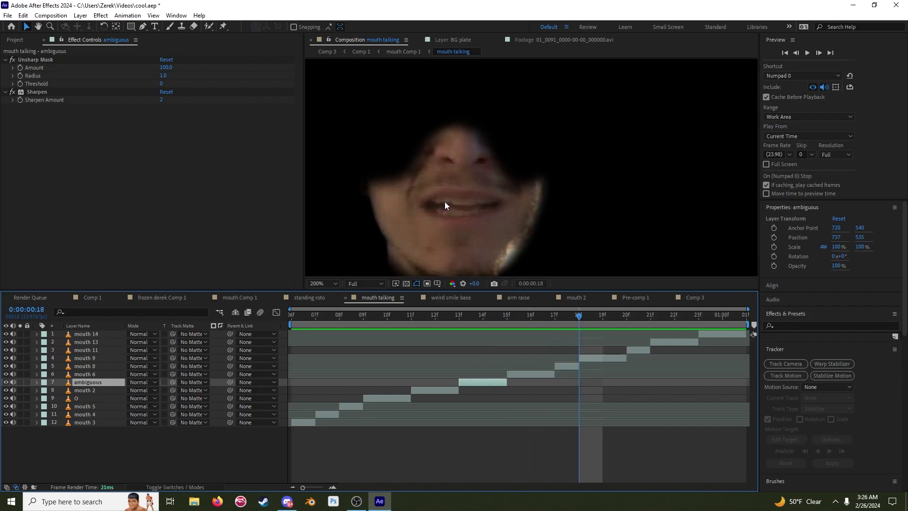
Step through the remaining mouth shapes from 0:00:00:18 to the end of the mouth talking composition.
key(Page_Down)
key(Page_Down)
key(Page_Down)
key(Page_Down)
key(Page_Up)
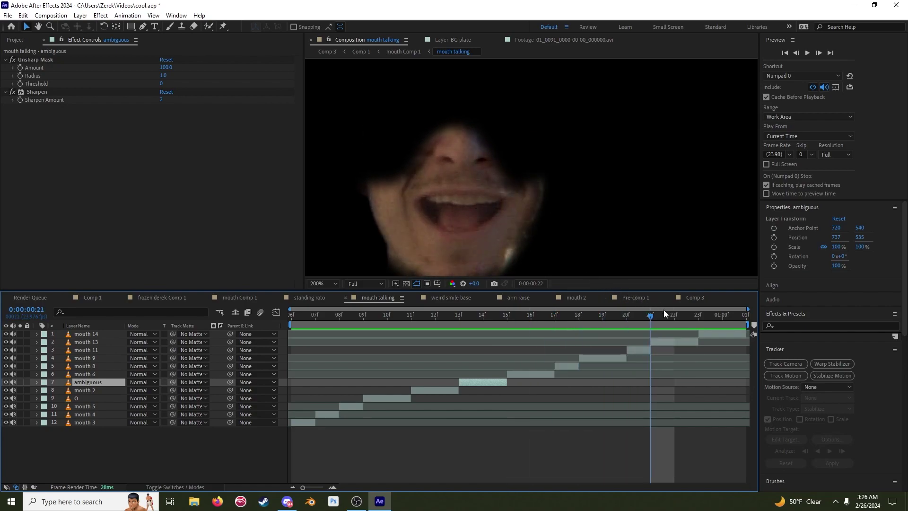
key(Page_Down)
key(Page_Down)
key(Page_Down)
key(Page_Down)
Play the mouth talking sequence from its start and select the mouth 3 layer.
drag(460, 315, 280, 319)
key(space)
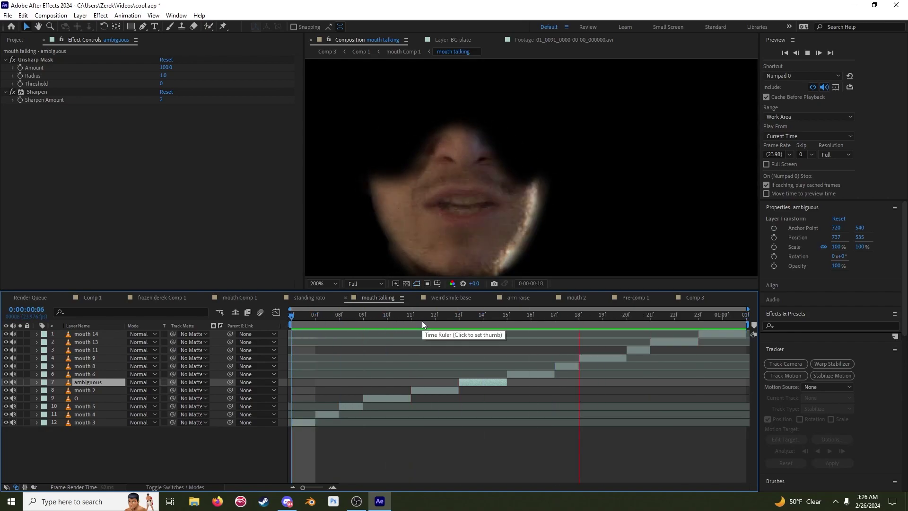
key(space)
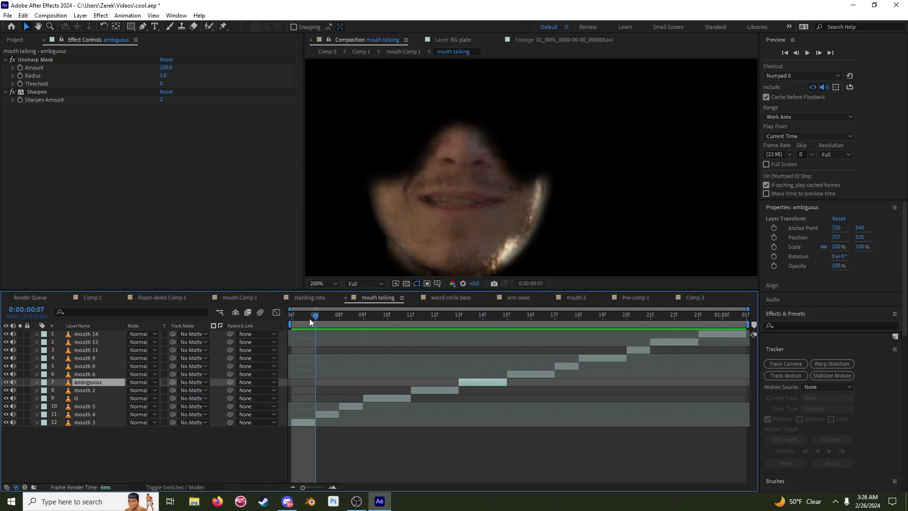
click(307, 421)
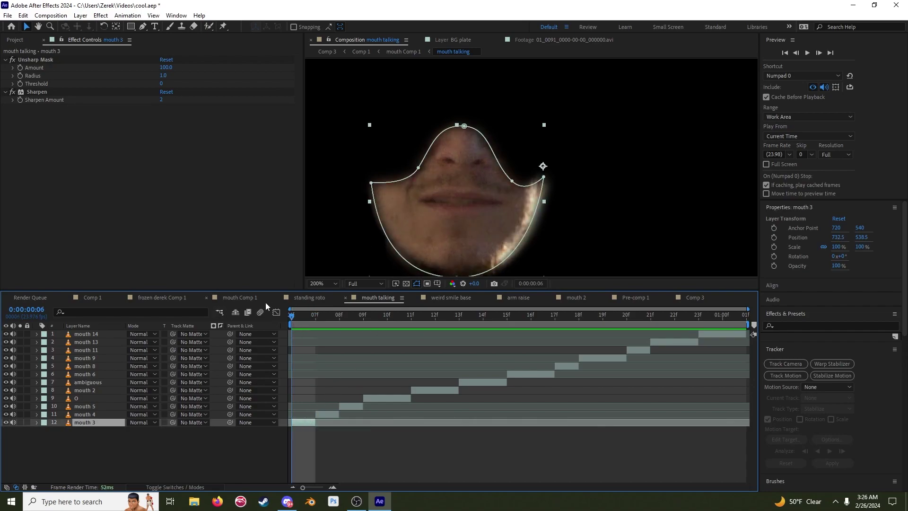
Glance at the standing roto composition, return to Comp 1 and scrub its talking section to 0:00:25:11.
click(320, 300)
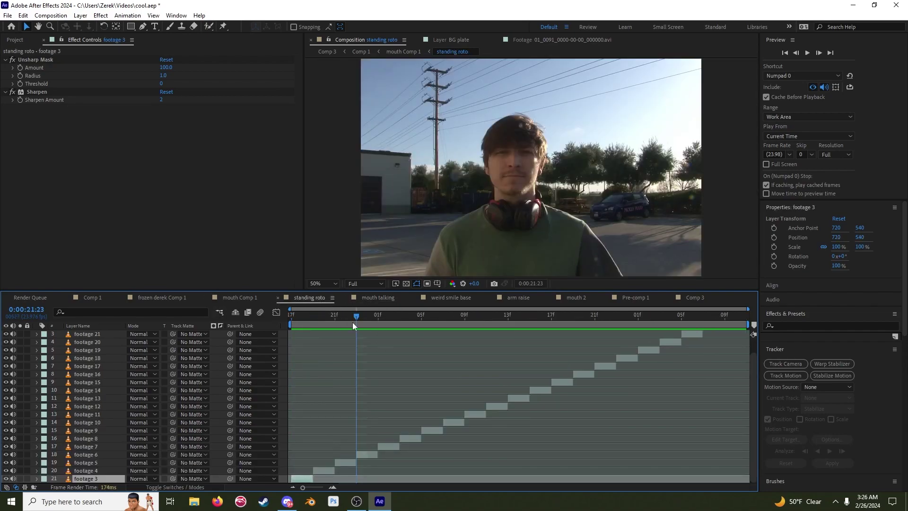
click(92, 297)
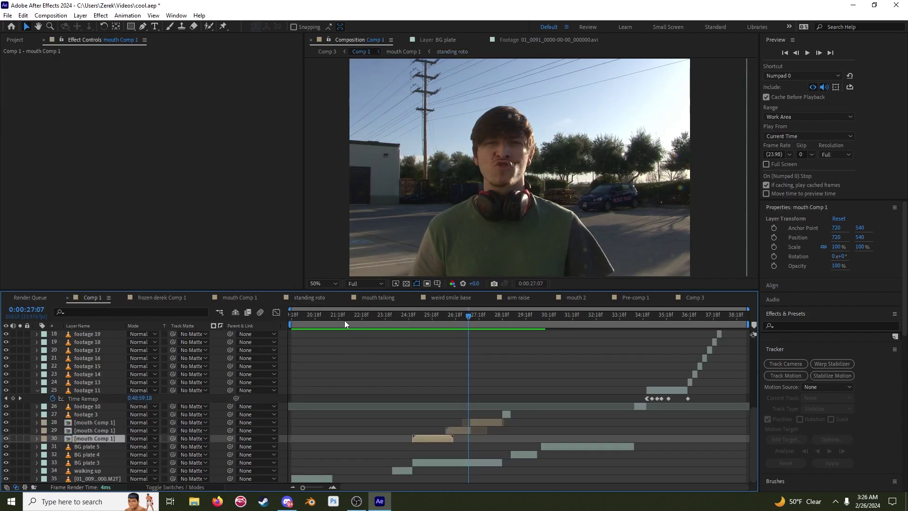
scroll(339, 350, up, 5)
drag(340, 323, 424, 324)
scroll(444, 370, down, 3)
scroll(444, 370, down, 3)
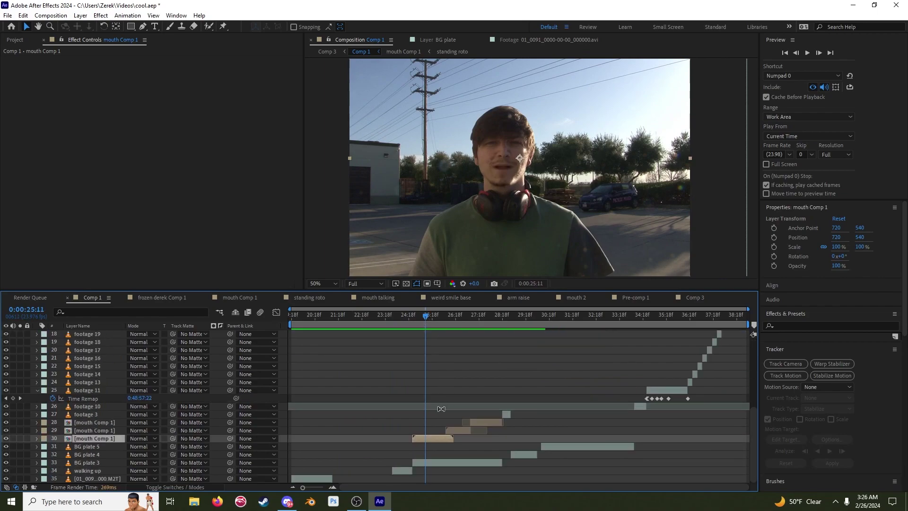
Open mouth talking from within the first mouth Comp 1 layer and select all twelve mouth layers.
double_click(430, 439)
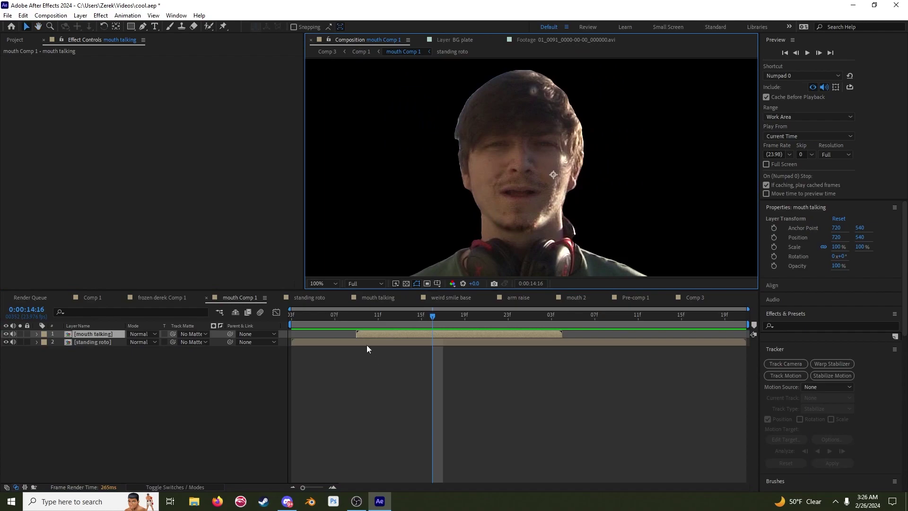
double_click(104, 337)
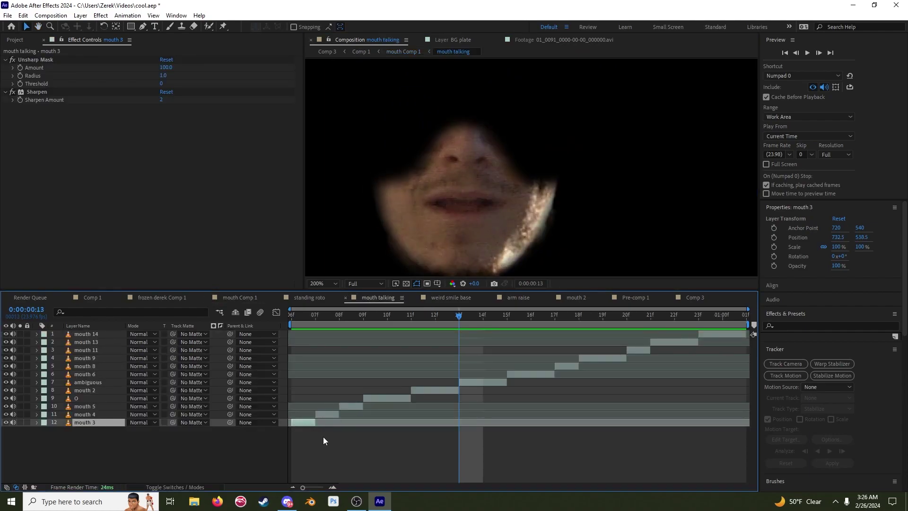
drag(326, 452, 661, 328)
drag(164, 443, 55, 314)
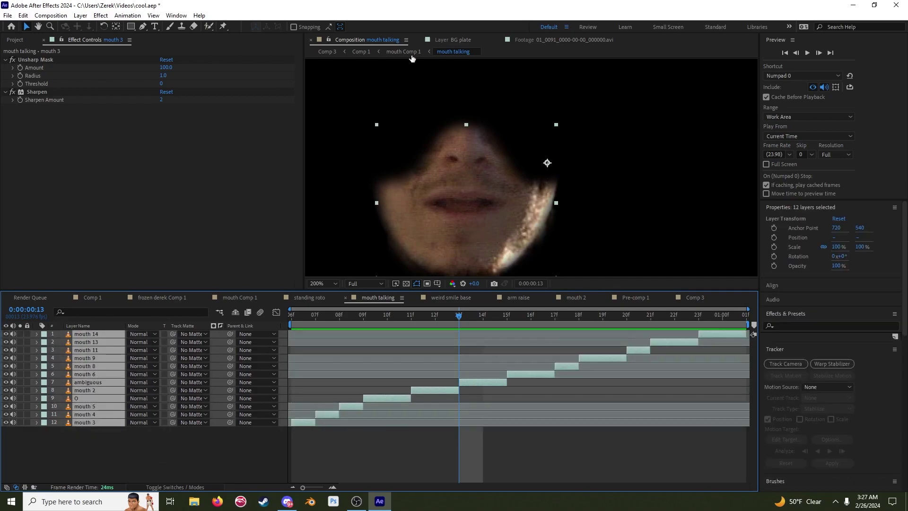
Return to mouth Comp 1, select the mouth talking layer and go to 0:00:14:14.
click(407, 50)
click(350, 381)
click(402, 334)
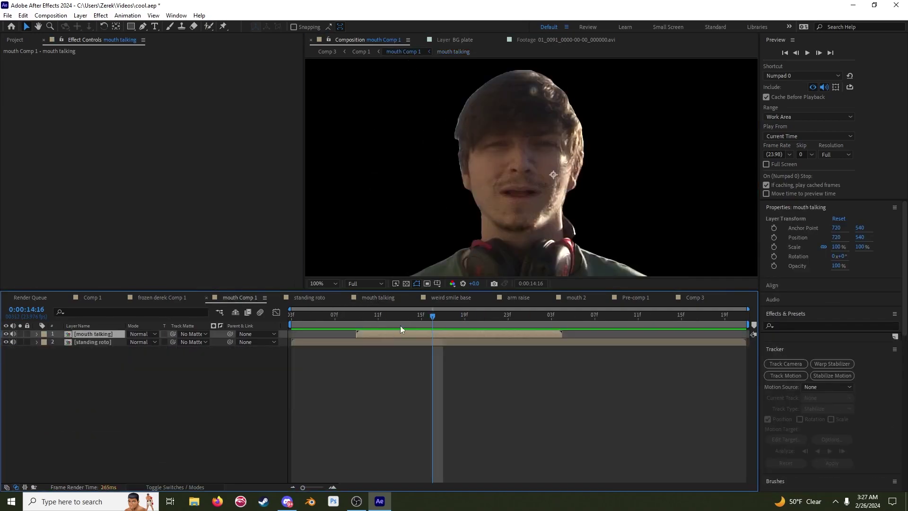
click(411, 318)
Try shifting the mouth talking layer over the face by hand, moving and nudging it to position 747, 547.
drag(512, 214, 526, 215)
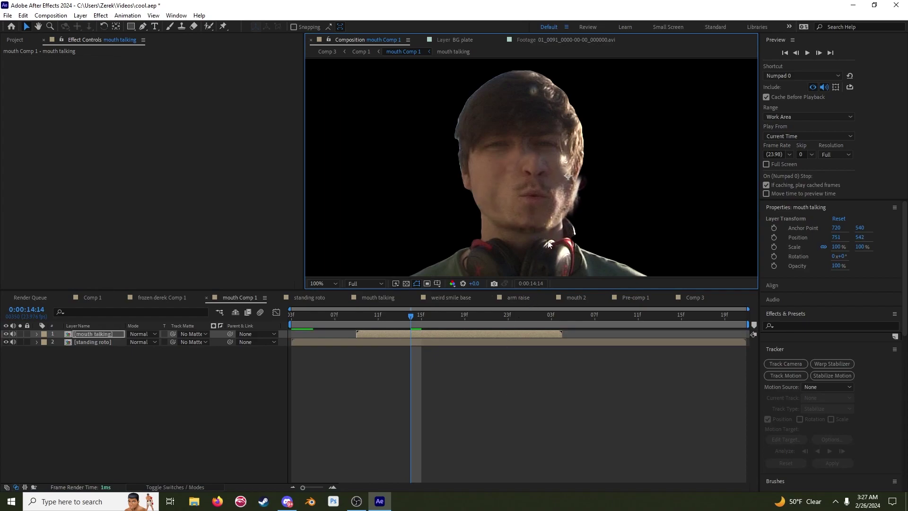
key(Down)
key(Down)
key(Down)
key(Down)
key(Down)
key(Down)
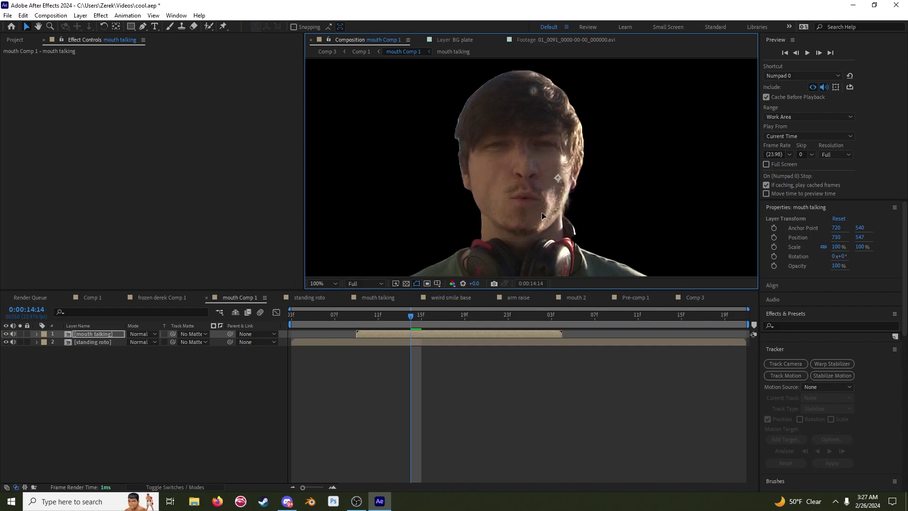
key(Left)
key(Left)
key(Left)
key(Left)
key(Up)
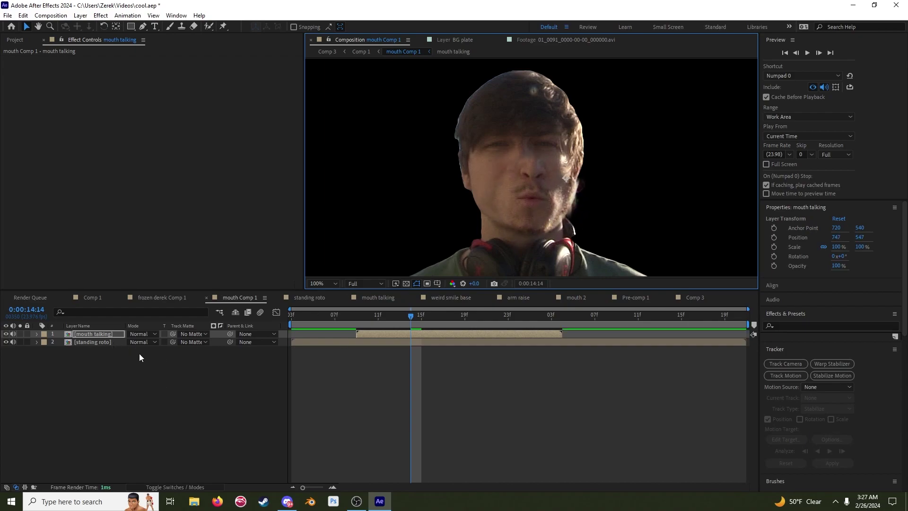
Set the mouth talking layer's blending mode to Difference and realign it over the face at position 720.3, 540.5.
click(139, 334)
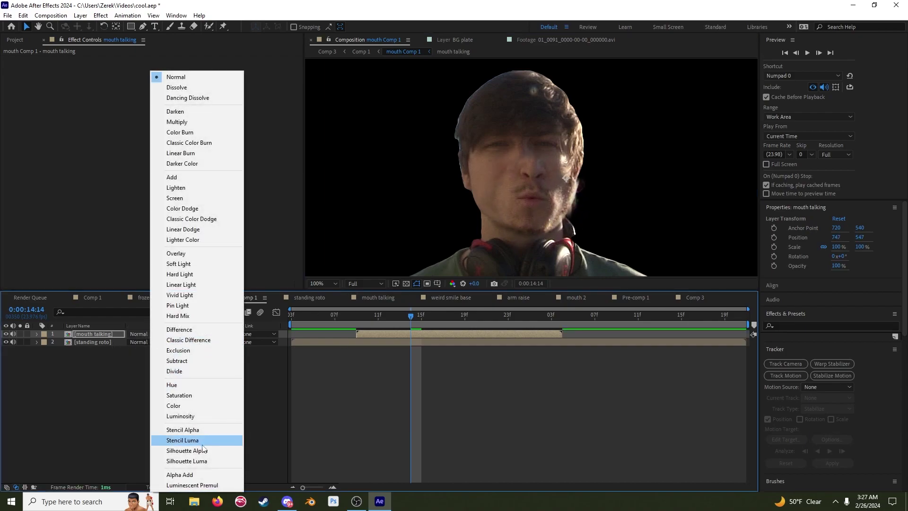
click(191, 329)
drag(545, 204, 495, 219)
scroll(517, 175, up, 4)
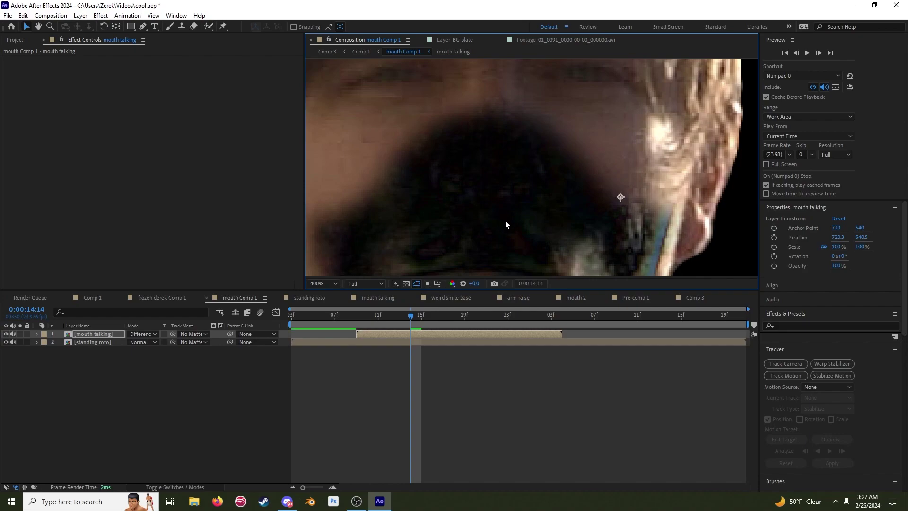
scroll(520, 236, down, 1)
drag(522, 238, 519, 219)
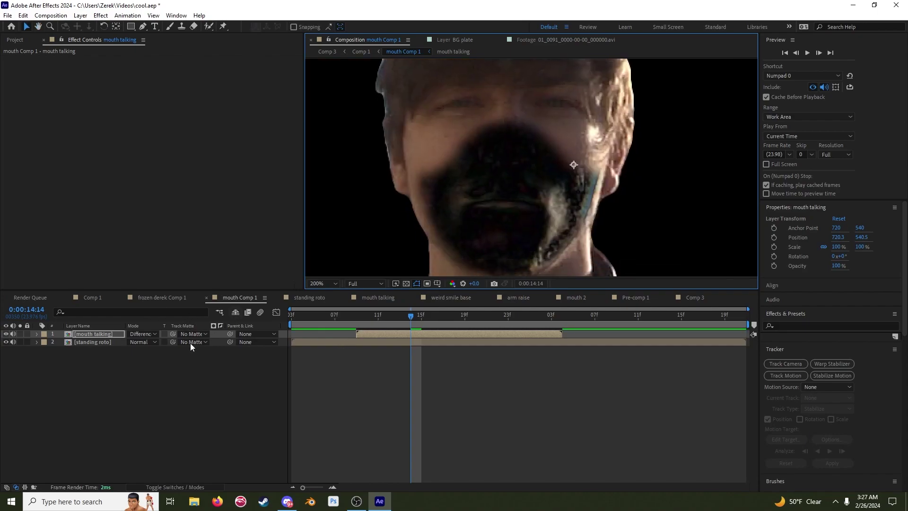
drag(440, 220, 429, 207)
Open the mouth talking composition again and select its mouth 3 layer.
double_click(415, 334)
click(311, 447)
click(307, 421)
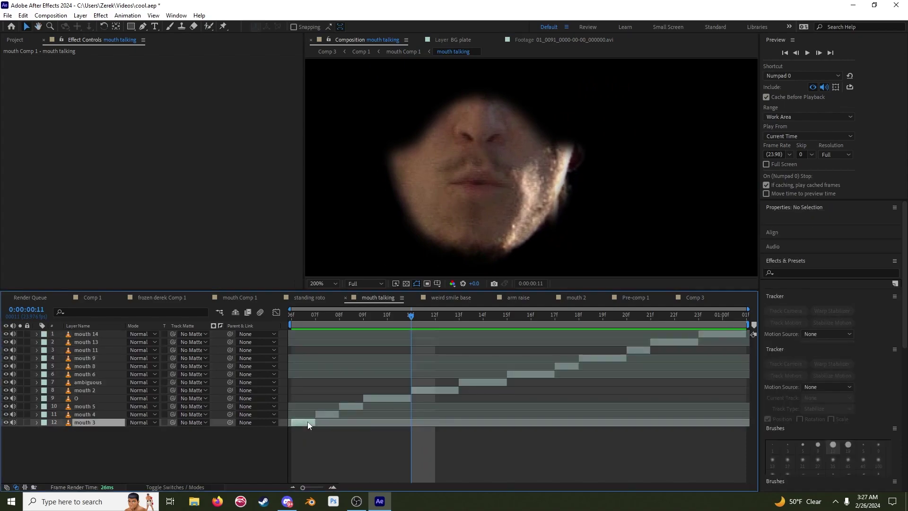
Reshape the upper edge of the mouth 2 layer's mask around the nose and cheeks in the mouth talking composition.
key(m)
scroll(515, 184, down, 1)
click(520, 184)
scroll(517, 183, up, 1)
drag(535, 175, 508, 179)
drag(429, 157, 430, 138)
drag(481, 104, 477, 102)
drag(538, 146, 534, 141)
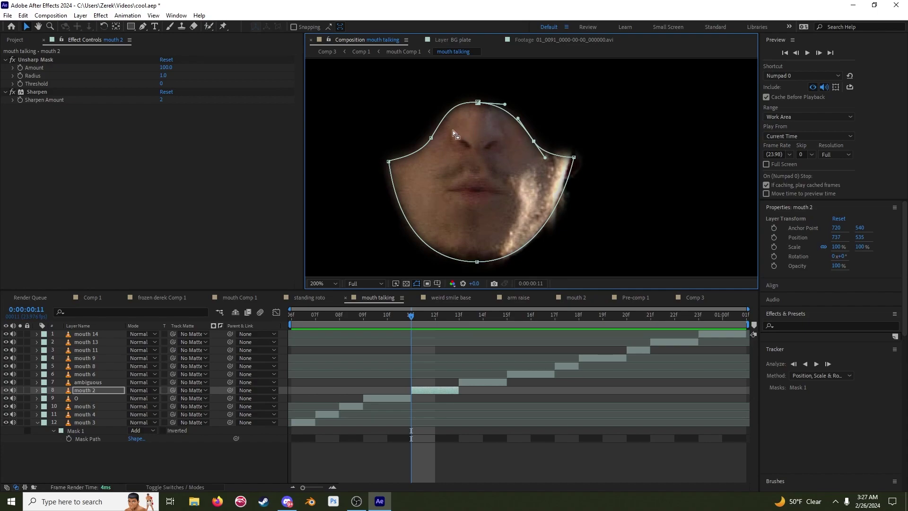
drag(479, 104, 481, 99)
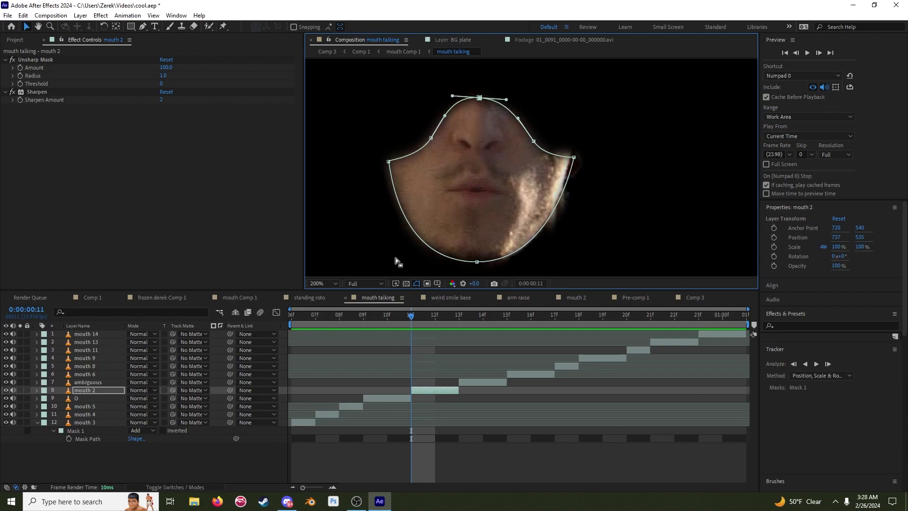
Return to mouth Comp 1, set the mouth talking layer's blending mode to Normal and check the face at 0:00:14:18.
click(416, 51)
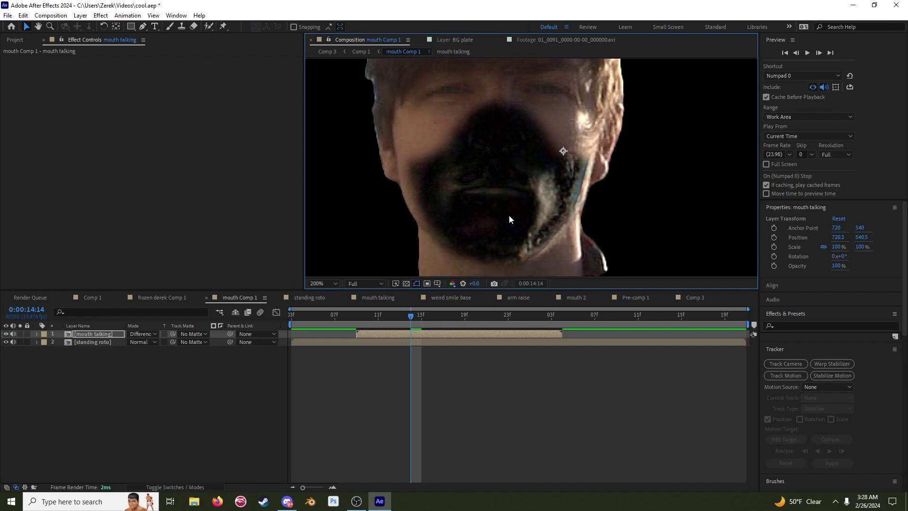
click(140, 334)
click(203, 78)
click(466, 360)
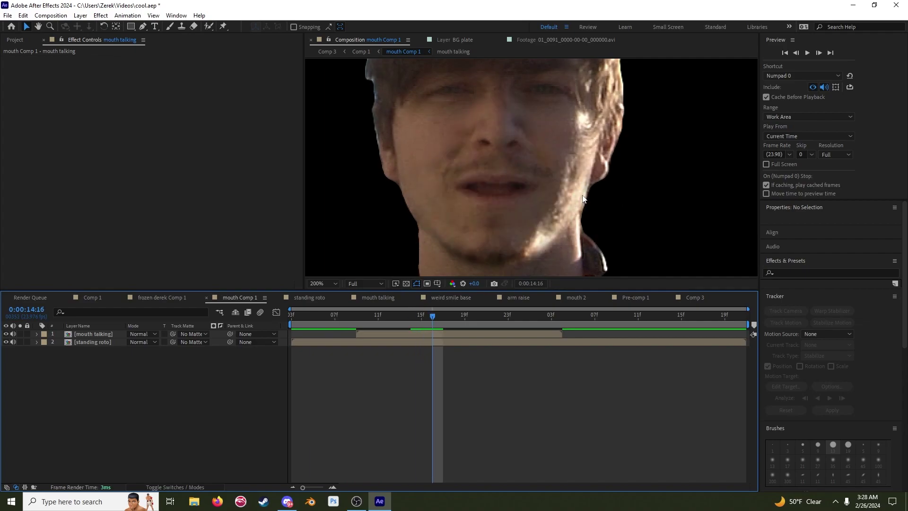
click(544, 201)
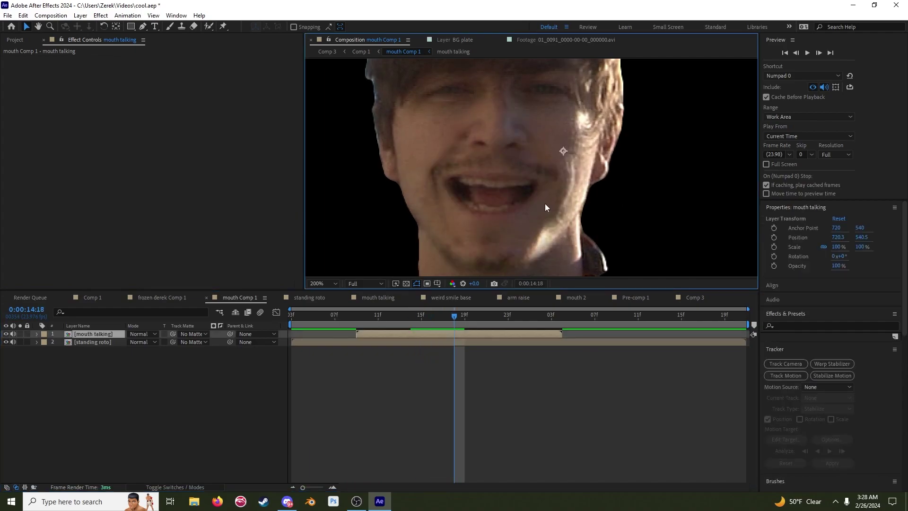
Open Comp 1 and compare the talking shot at 0:00:27:16 with the three adjustment layers shown and hidden.
click(169, 297)
click(93, 298)
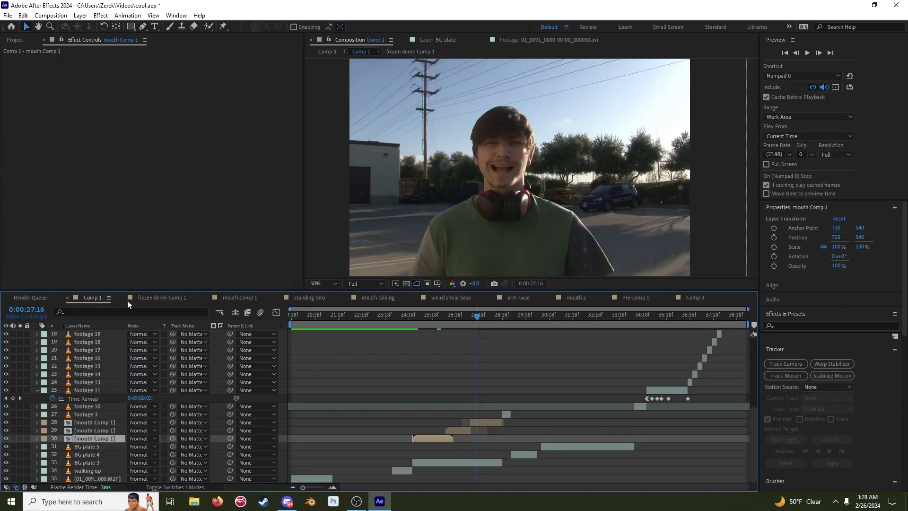
scroll(419, 350, up, 6)
drag(7, 350, 6, 334)
scroll(563, 179, up, 4)
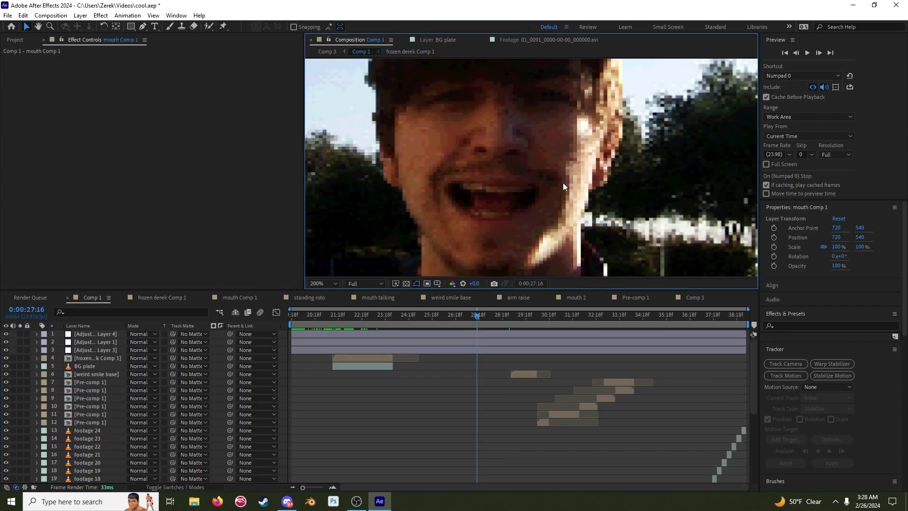
scroll(537, 186, down, 2)
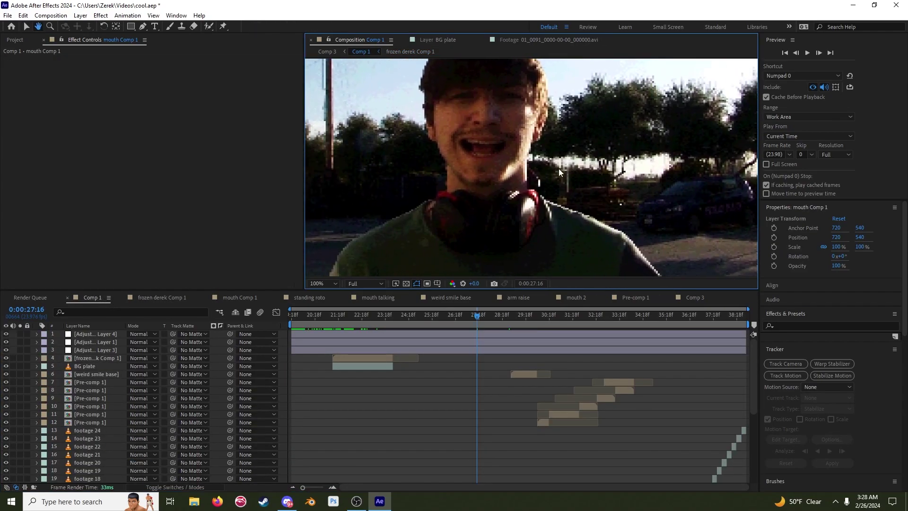
scroll(524, 194, down, 2)
drag(556, 214, 573, 211)
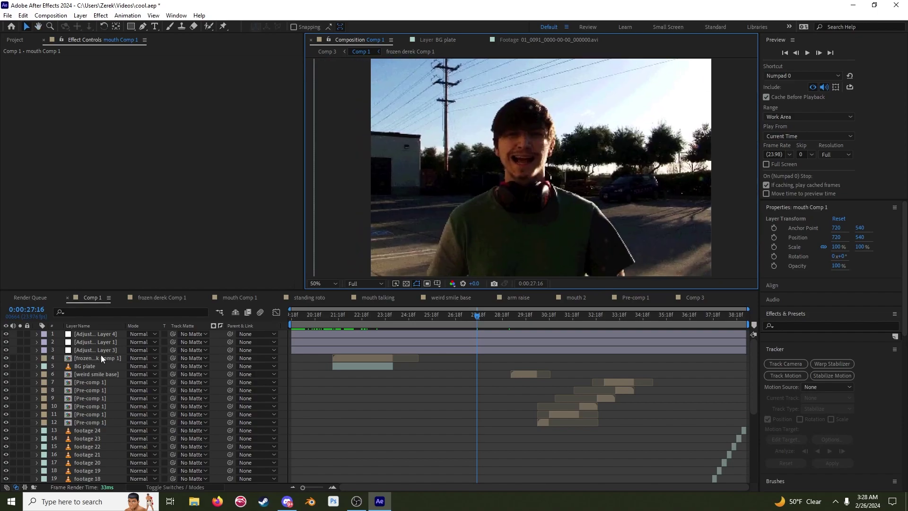
drag(7, 350, 6, 333)
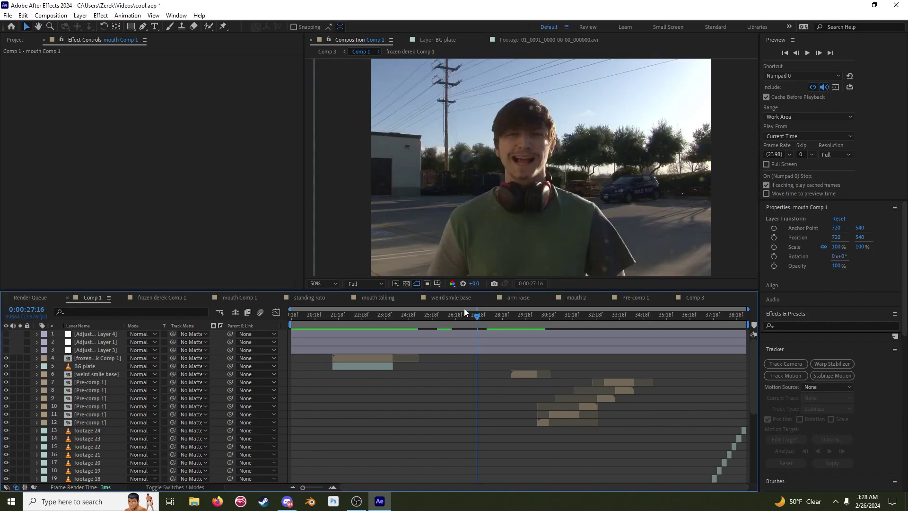
Go to 0:00:28:18 in Comp 1 and step frame by frame through the change from frozen face to live footage.
drag(475, 316, 505, 320)
scroll(517, 392, down, 5)
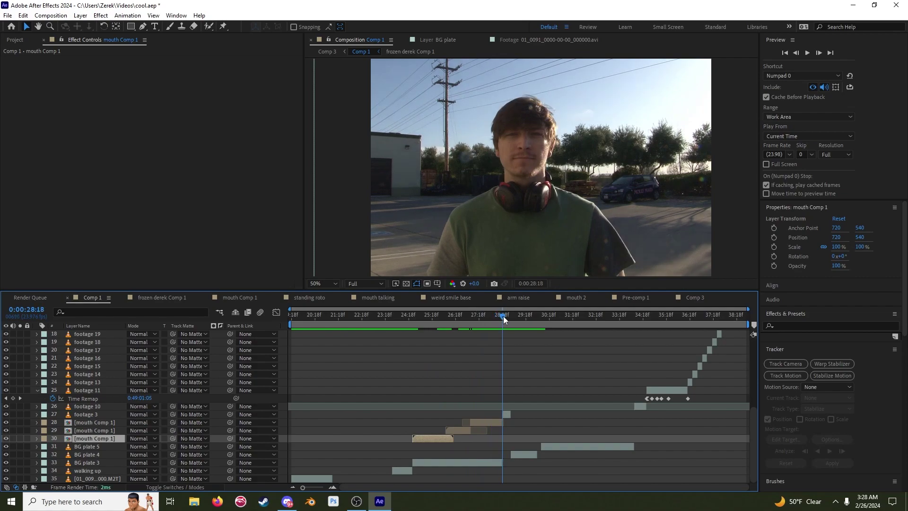
key(Page_Down)
key(Page_Down)
key(Page_Down)
key(Page_Down)
key(Page_Down)
key(Page_Down)
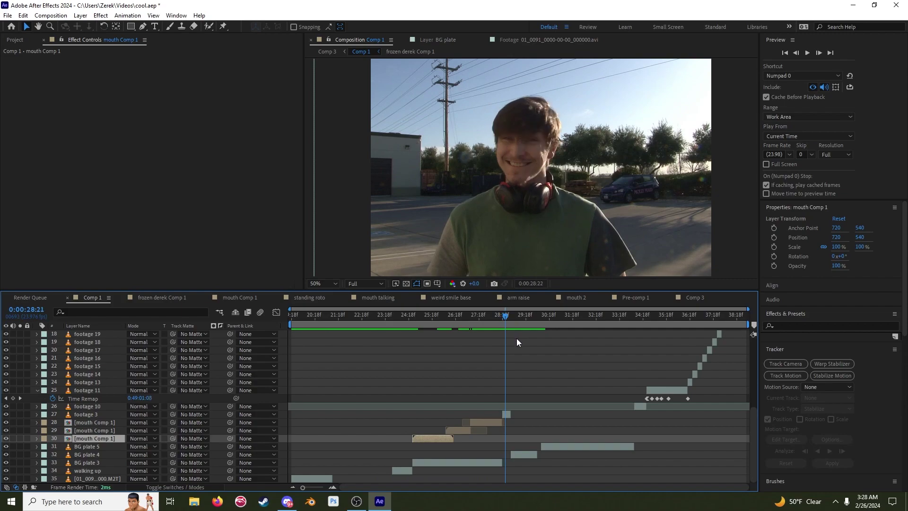
key(Page_Down)
key(Page_Down)
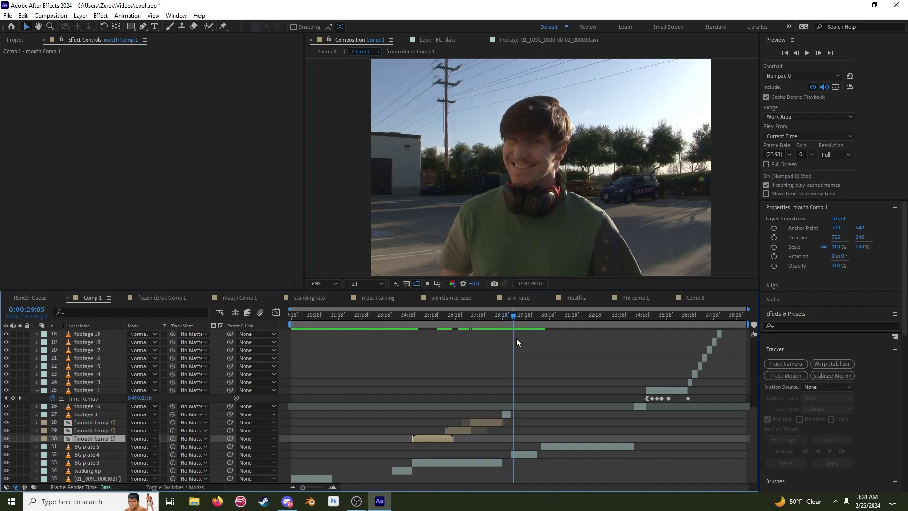
key(Page_Up)
key(Page_Up)
key(Page_Up)
key(Page_Up)
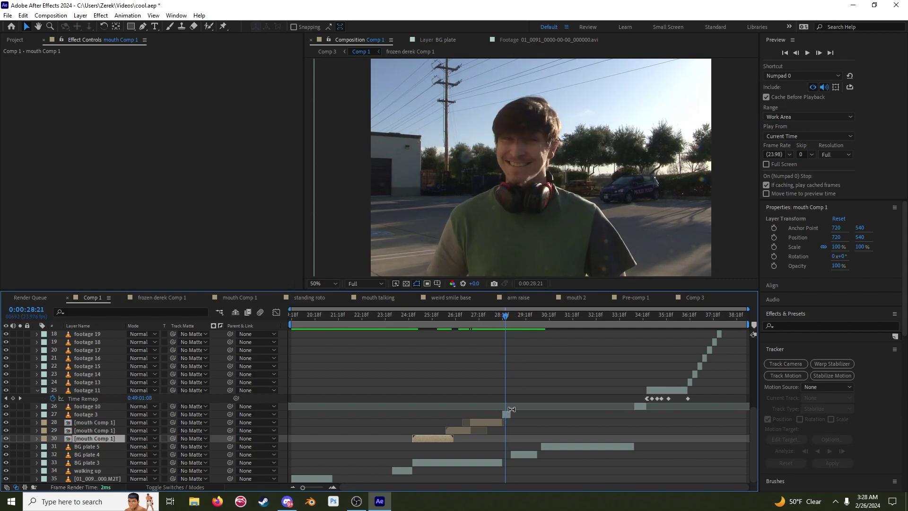
Select the footage 3 layer and step back and forth through its frames to examine the head turn.
click(506, 414)
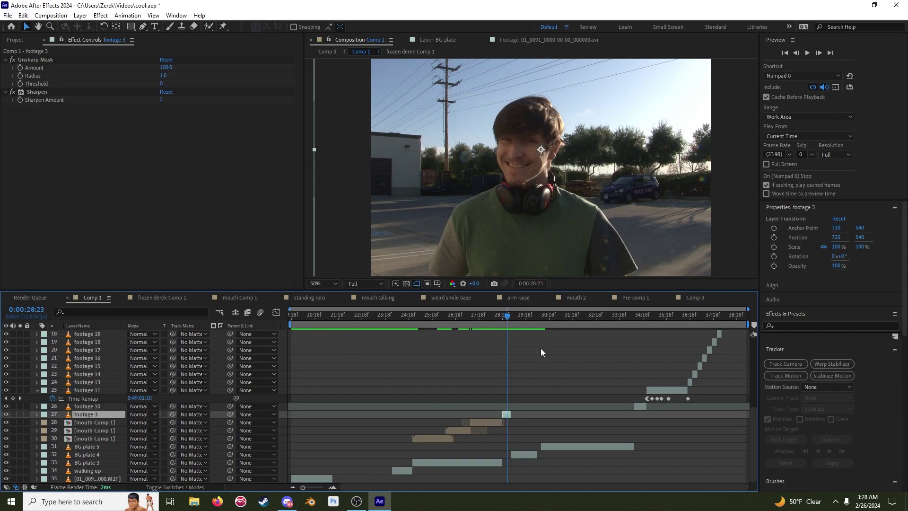
key(Page_Down)
key(Page_Down)
key(Page_Down)
key(Page_Up)
key(Page_Up)
key(Page_Up)
key(Page_Up)
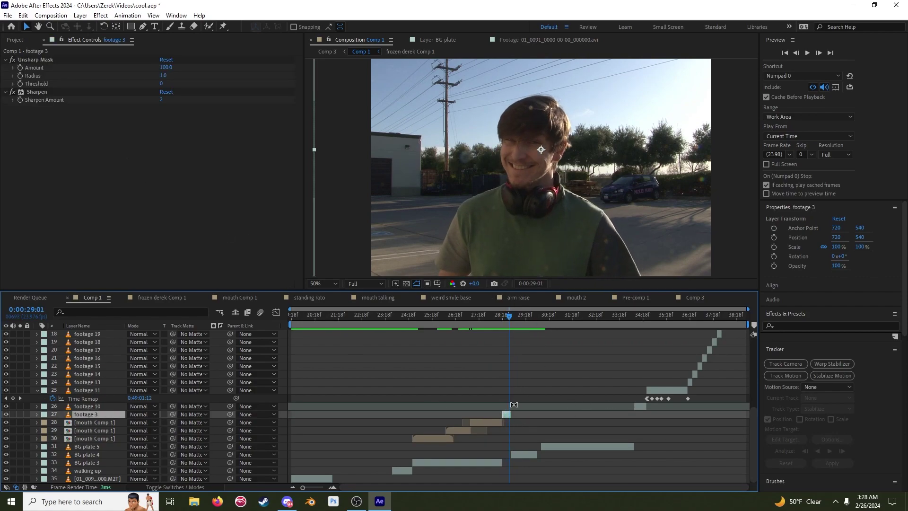
key(Page_Down)
key(Page_Down)
key(Page_Down)
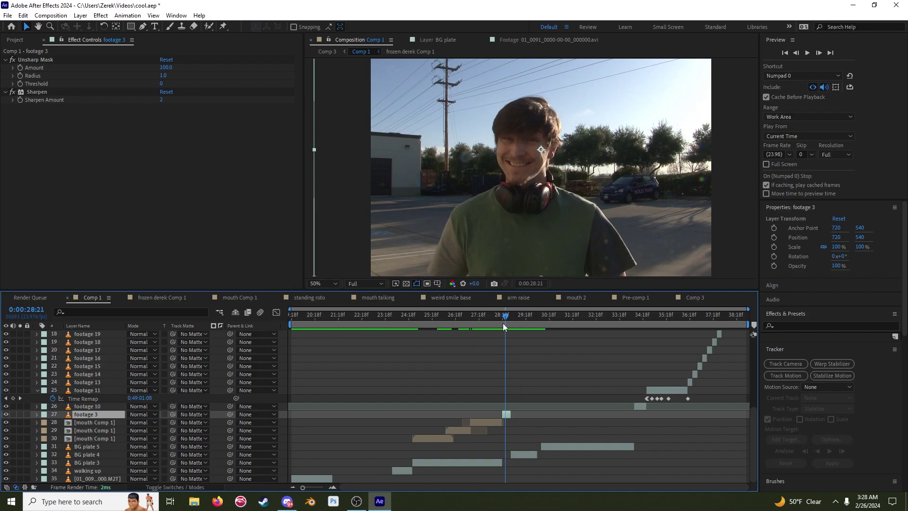
Move to 0:00:29:19 and select the BG plate 4 layer to examine the background behind the smiling figure.
drag(509, 321, 526, 320)
scroll(570, 373, up, 3)
scroll(553, 397, down, 3)
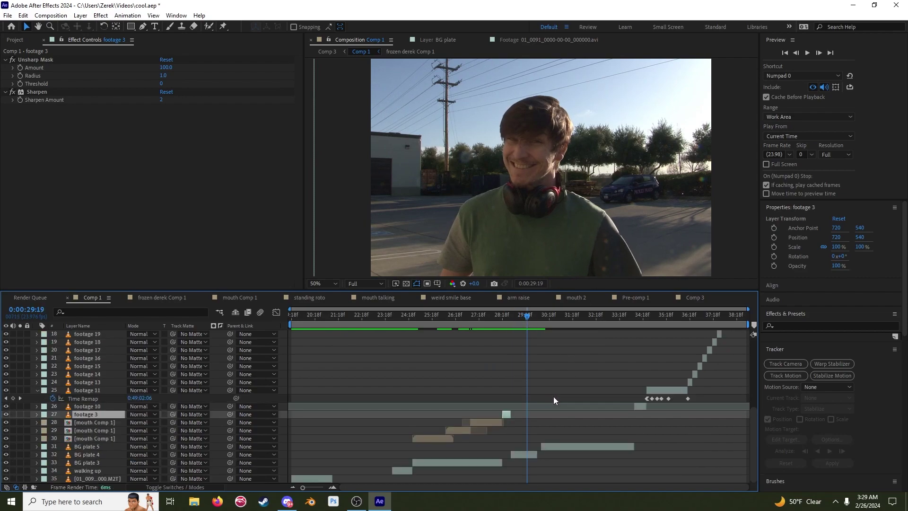
click(528, 455)
scroll(544, 421, up, 5)
scroll(544, 426, down, 5)
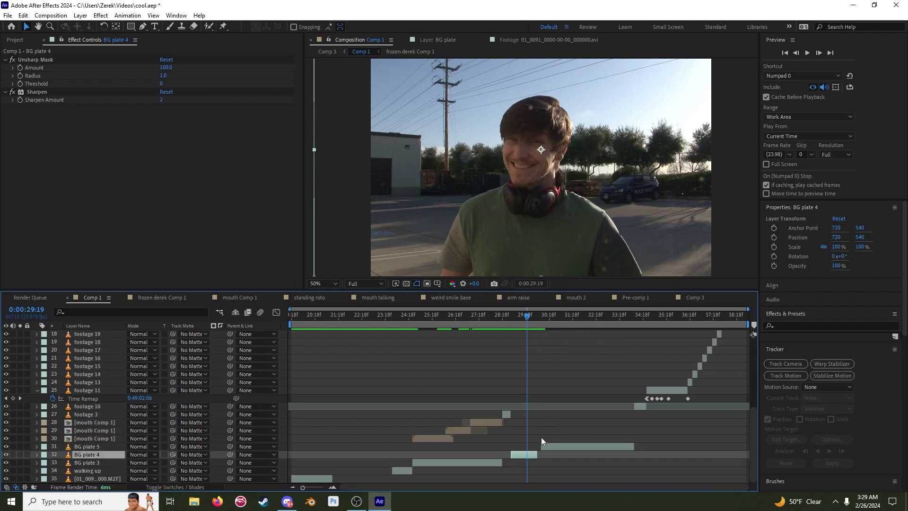
mouse_move(525, 453)
mouse_down()
mouse_move(487, 454)
mouse_move(527, 451)
mouse_up()
Go to 0:00:30:12 in the arm raise part of Comp 1 and open the Pre-comp 1 composition.
drag(528, 322, 540, 313)
scroll(566, 385, up, 5)
scroll(565, 384, up, 1)
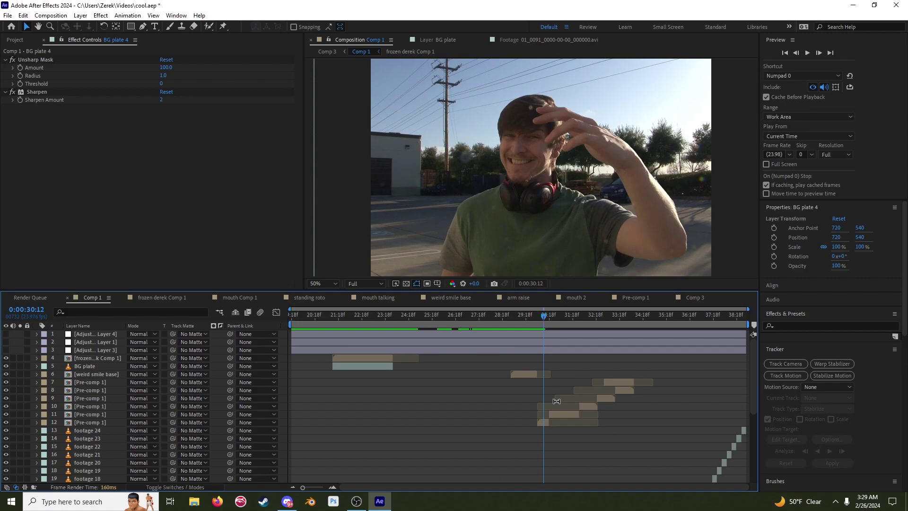
click(543, 421)
double_click(557, 415)
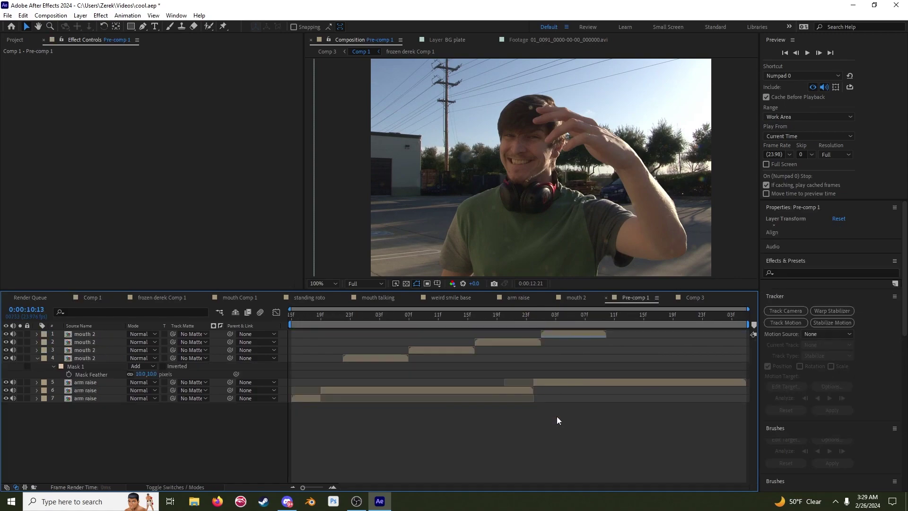
Step through the frames of Pre-comp 1 around 0:00:13:14 to examine the mouth 2 layers over the raised-arm figure.
drag(314, 315, 468, 319)
key(Page_Up)
key(Page_Up)
key(Page_Up)
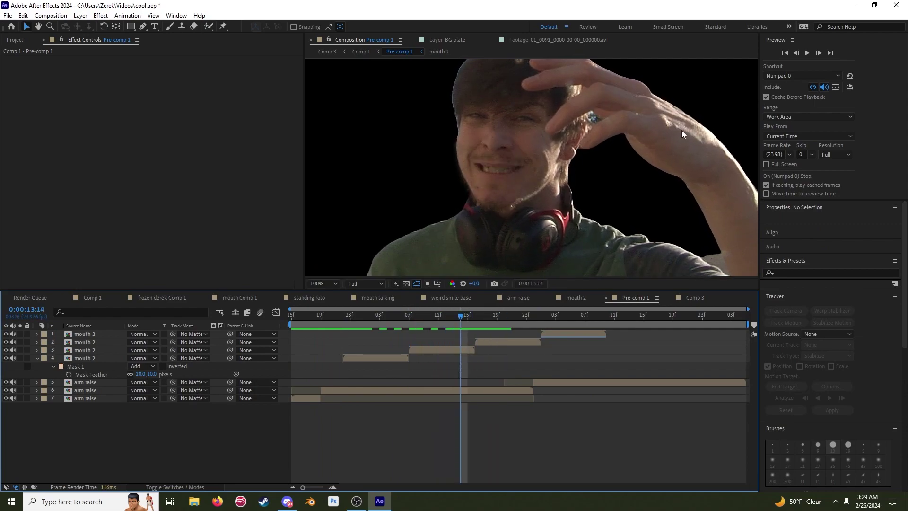
key(Page_Up)
key(Page_Up)
key(Page_Up)
key(Page_Down)
key(Page_Down)
key(Page_Down)
key(Page_Down)
key(Page_Down)
key(Page_Down)
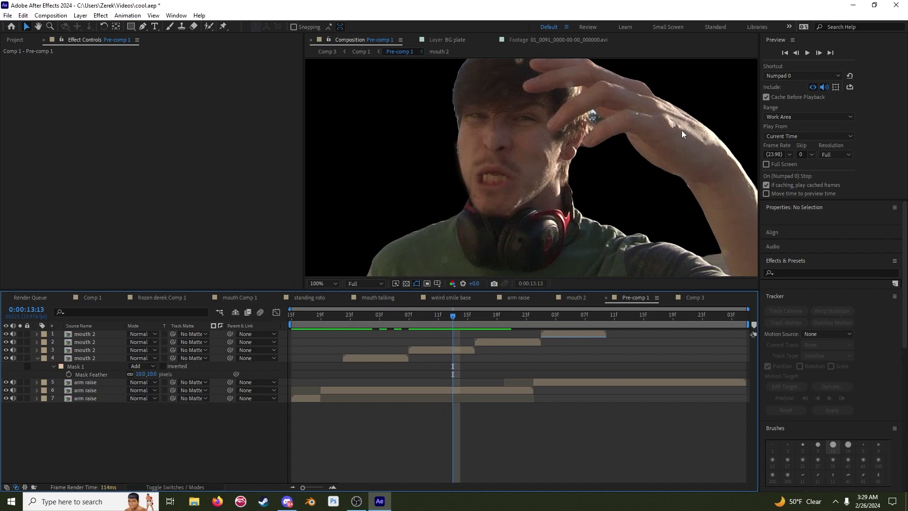
key(Page_Down)
key(Page_Down)
key(Page_Down)
key(Page_Down)
key(Page_Down)
key(Page_Down)
key(Page_Down)
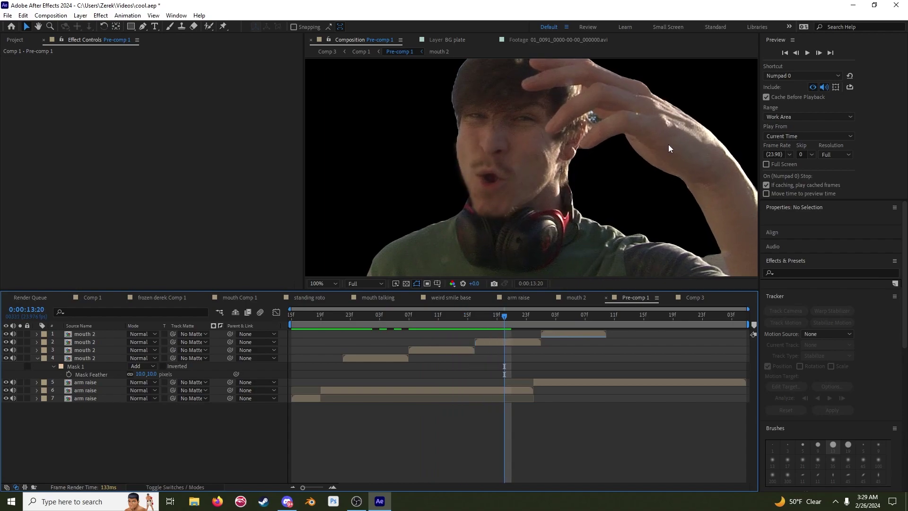
key(Page_Down)
key(Page_Down)
key(Page_Down)
key(Page_Up)
key(Page_Up)
key(Page_Up)
key(Page_Up)
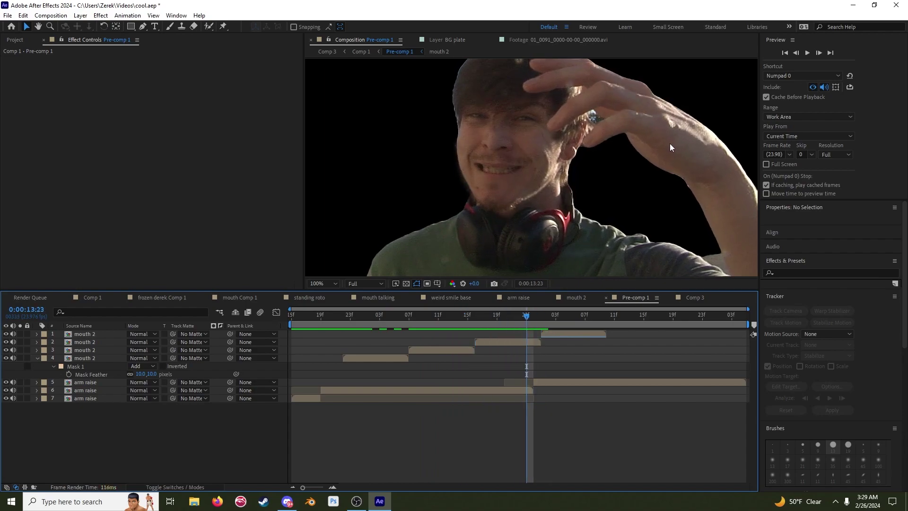
key(Page_Up)
key(Page_Down)
key(Page_Down)
key(Page_Down)
key(Page_Down)
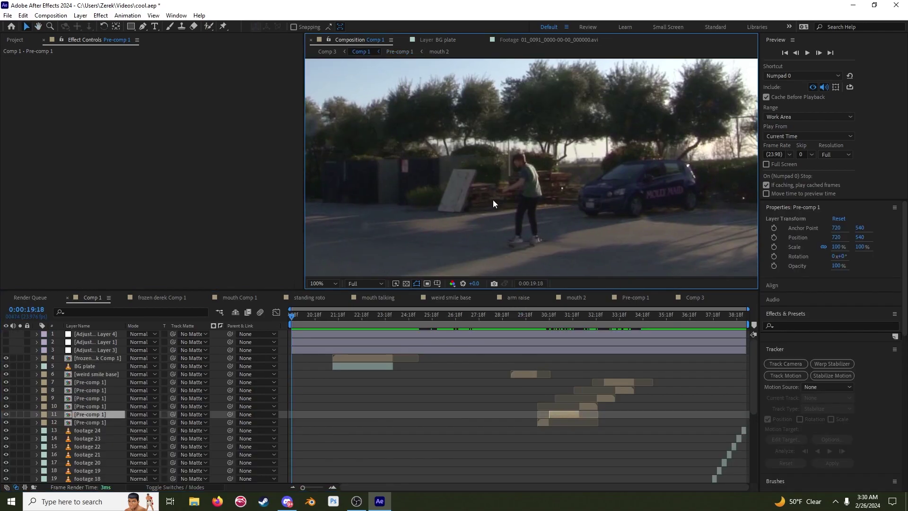
In Comp 1 at 0:00:19:18, select the skateboarding footage layer and inspect its Unsharp Mask settings.
scroll(486, 205, up, 1)
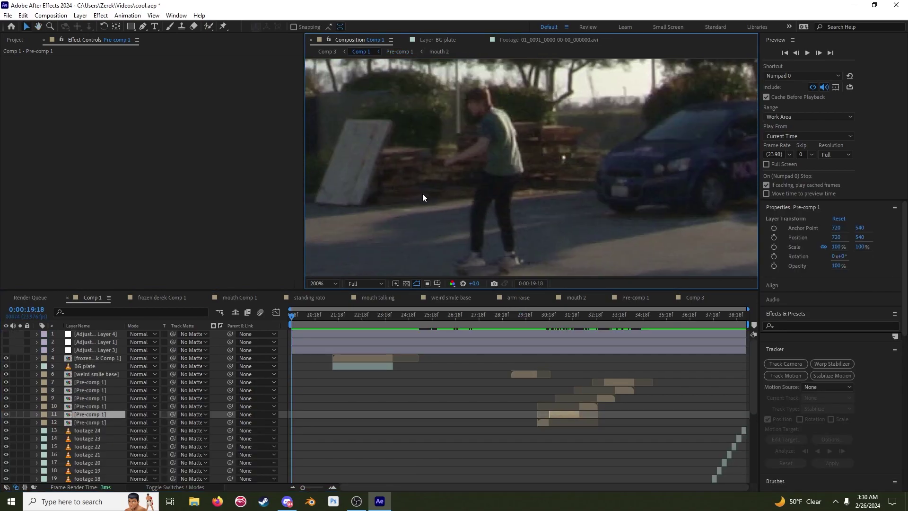
drag(413, 252, 433, 239)
scroll(164, 418, down, 5)
click(97, 478)
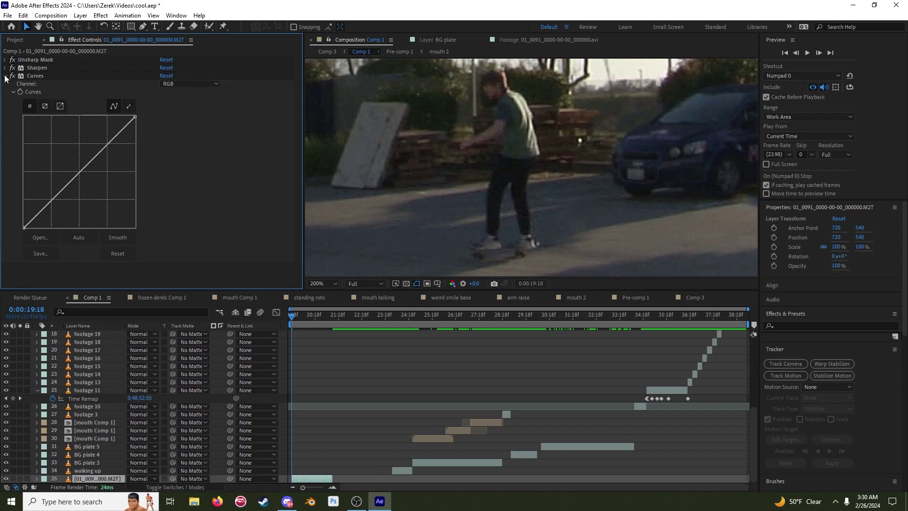
click(5, 76)
click(48, 77)
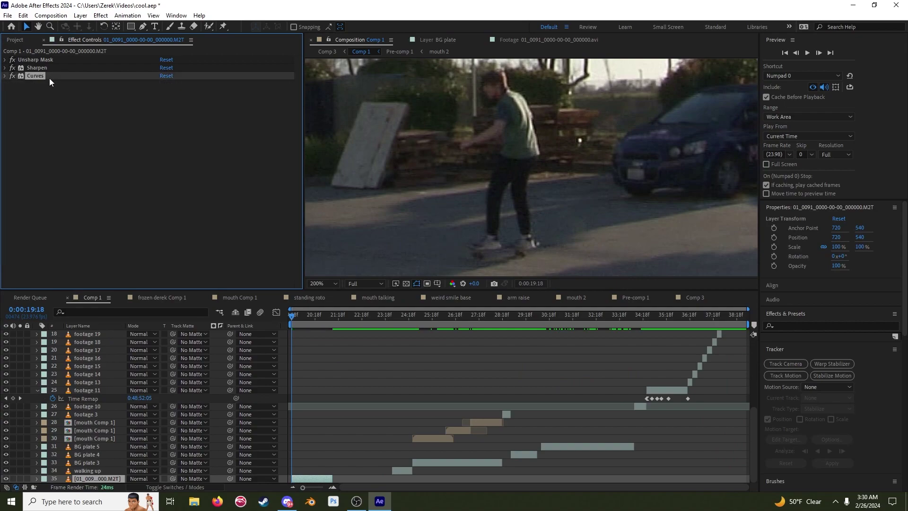
click(5, 60)
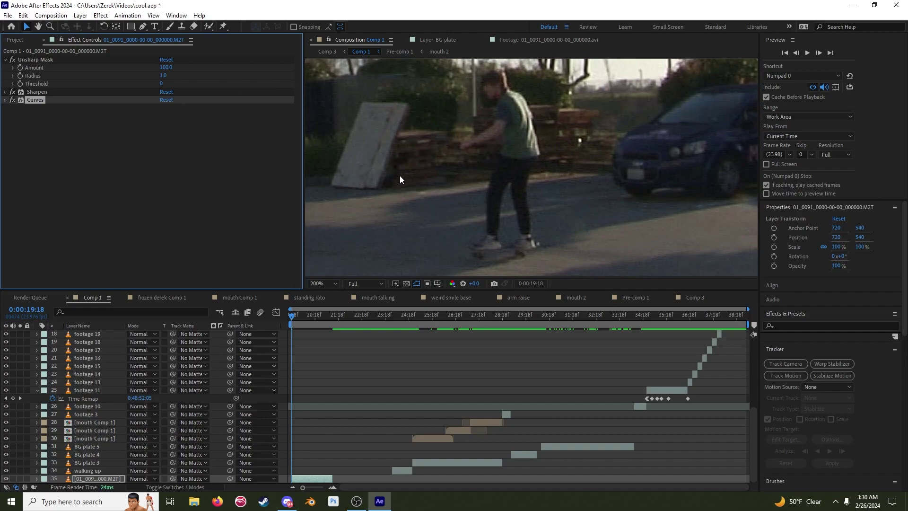
Raise the skateboarding footage layer's Sharpen Amount to 132.
click(4, 92)
drag(161, 101, 237, 109)
scroll(460, 126, down, 4)
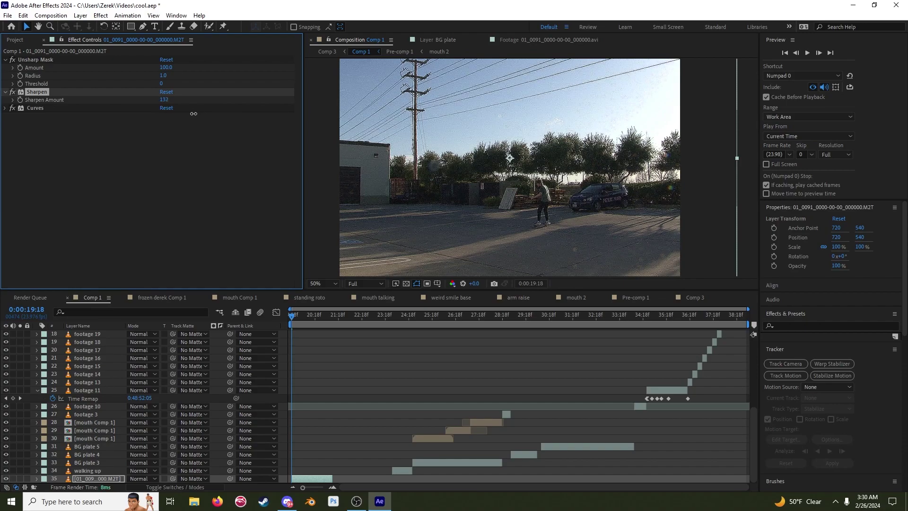
Select Adjustment Layer 1 and set its Posterize level to 8.
scroll(116, 344, up, 6)
click(110, 341)
scroll(477, 186, up, 2)
drag(476, 187, 501, 130)
drag(440, 185, 609, 171)
drag(554, 185, 490, 268)
click(37, 60)
scroll(473, 196, down, 2)
click(163, 67)
text(8)
key(Return)
Add a Levels effect to Adjustment Layer 1, place it between Posterize and Mosaic, and raise its gamma to 1.39.
click(525, 171)
drag(525, 172, 510, 196)
key(v)
right_click(110, 159)
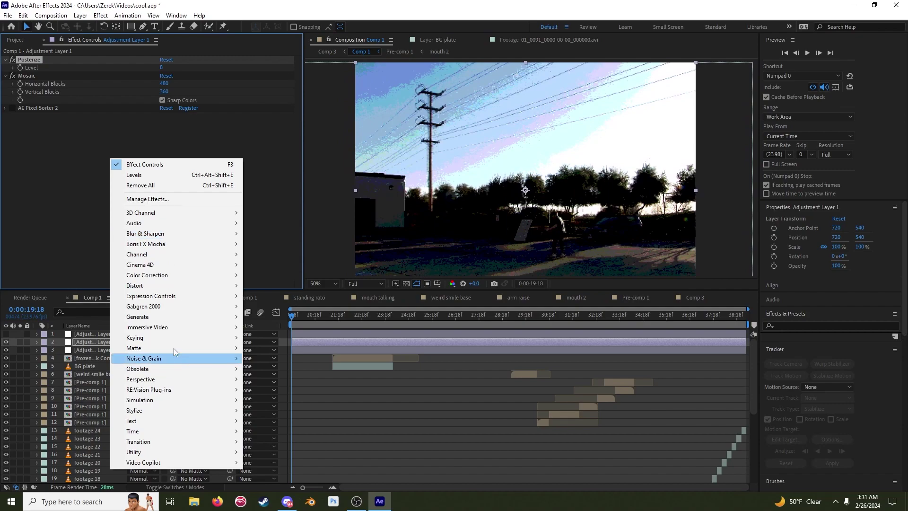
mouse_move(168, 277)
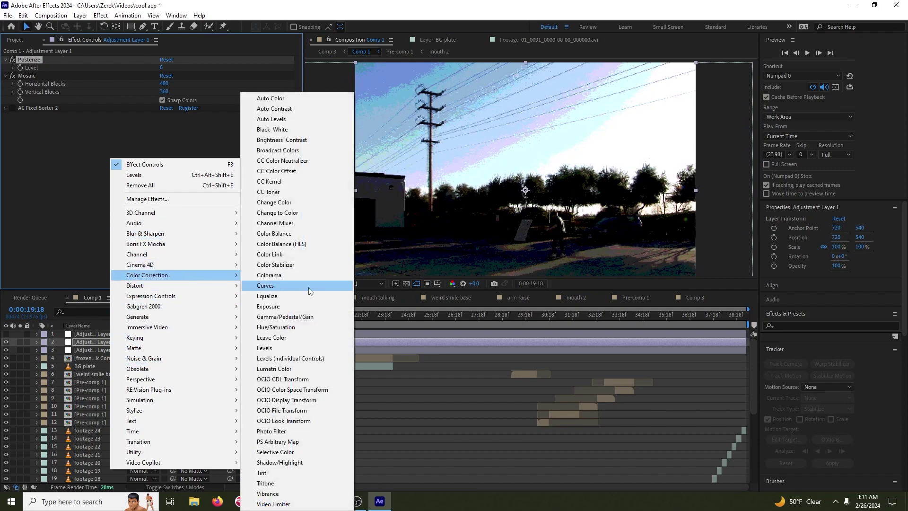
click(270, 348)
drag(33, 115, 51, 62)
click(83, 126)
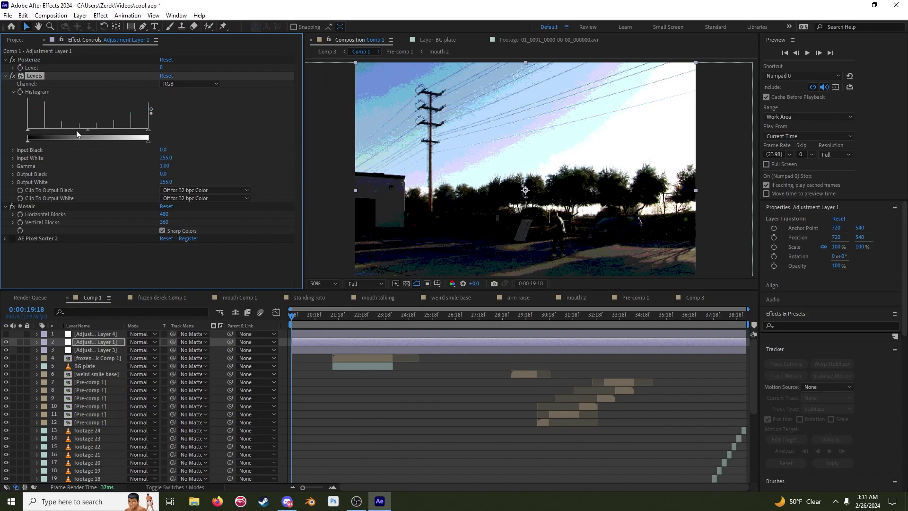
mouse_move(85, 128)
mouse_down()
mouse_move(76, 129)
mouse_move(92, 134)
mouse_move(73, 138)
mouse_up()
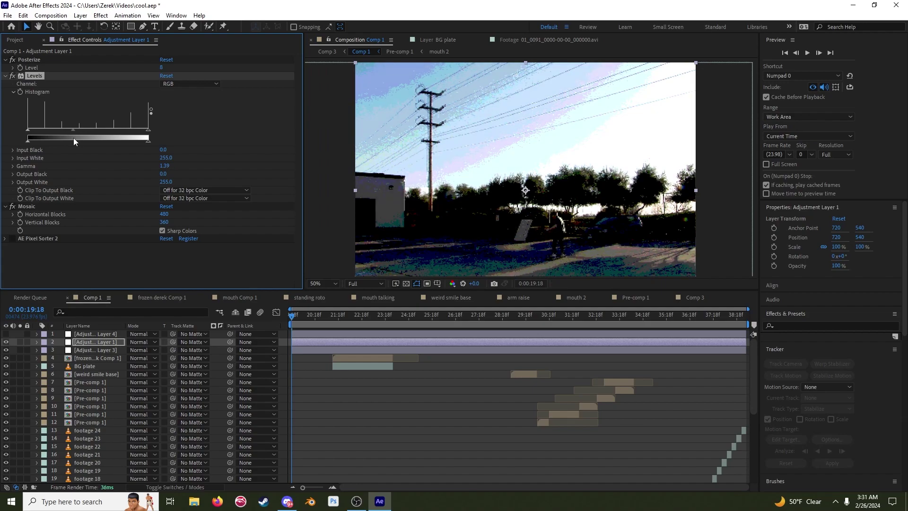
Move Levels above Posterize on Adjustment Layer 1 and try its input sliders, leaving Levels disabled and the Posterize level at 25.
drag(45, 75, 46, 59)
drag(74, 113, 37, 116)
drag(148, 113, 139, 115)
click(172, 69)
click(181, 109)
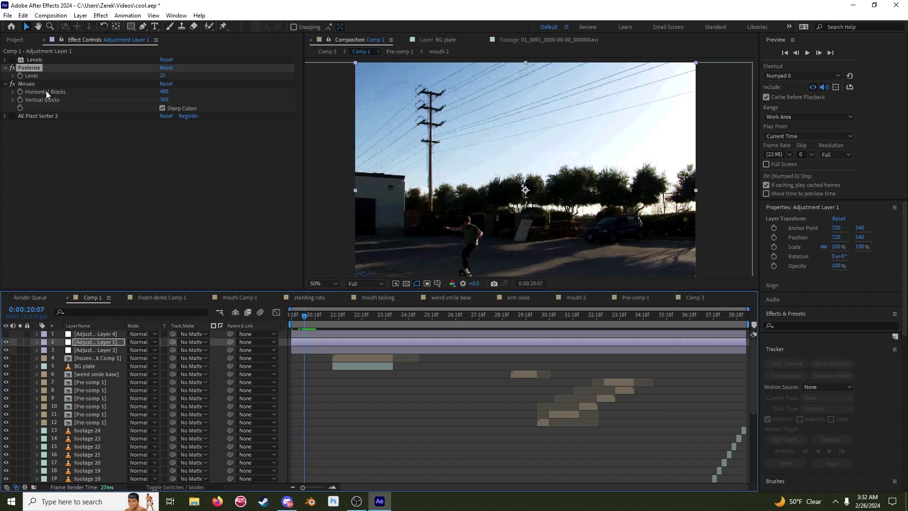
Compare the skateboarding footage with Adjustment Layer 1's Mosaic effect off and on, leaving it enabled.
click(27, 84)
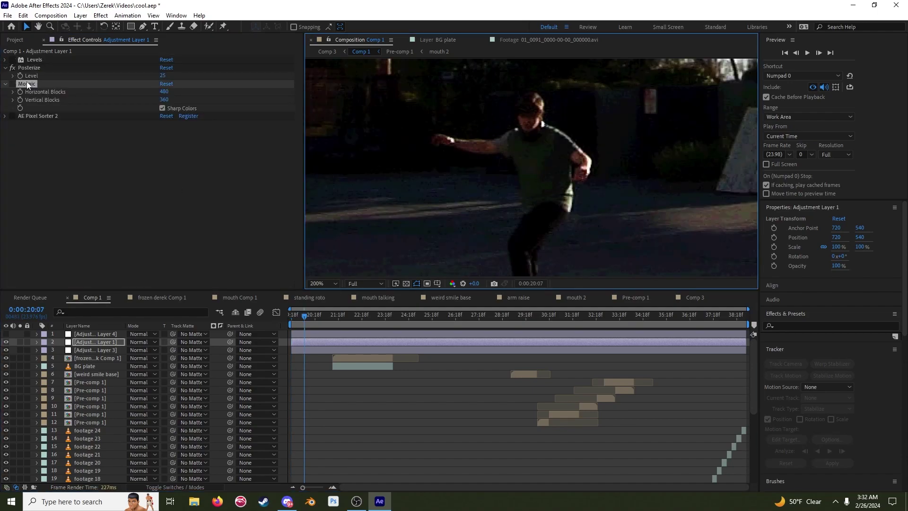
click(12, 84)
click(36, 101)
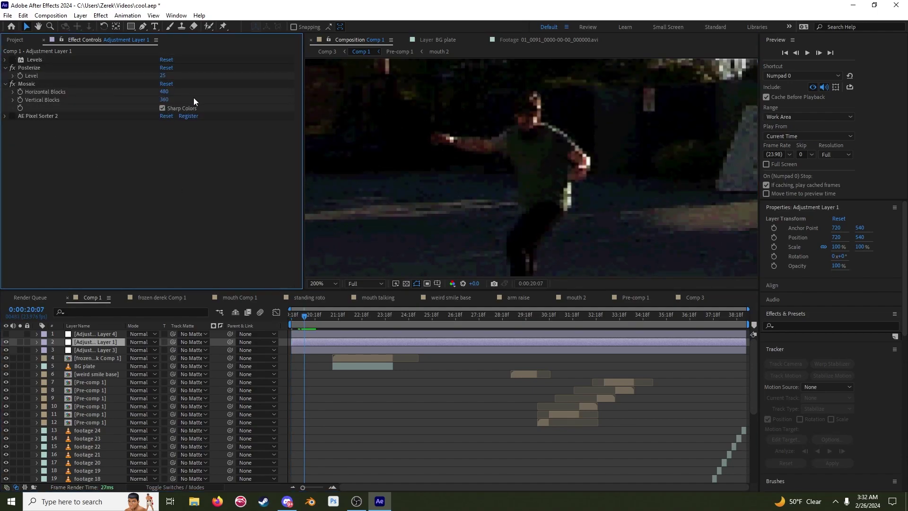
scroll(498, 162, down, 7)
scroll(501, 166, up, 3)
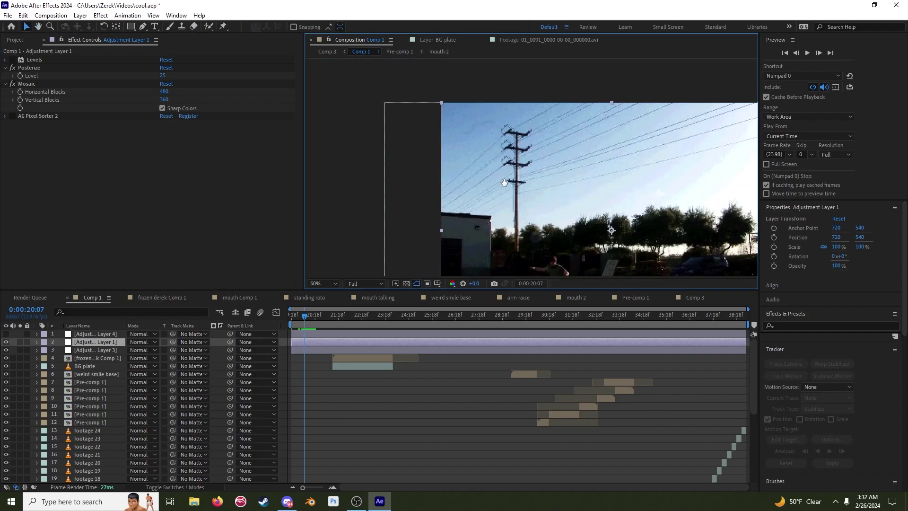
Set the Mosaic effect to 320 horizontal blocks and 240 vertical blocks.
click(162, 93)
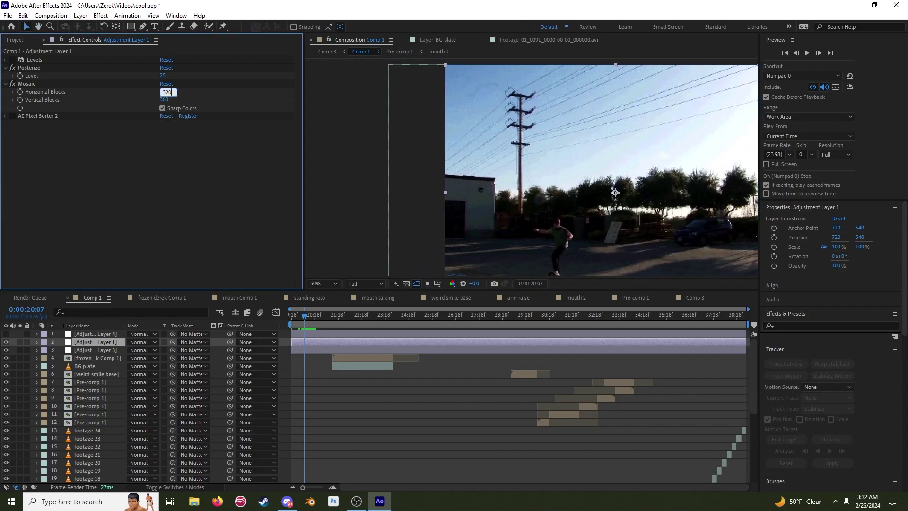
text(320)
key(Return)
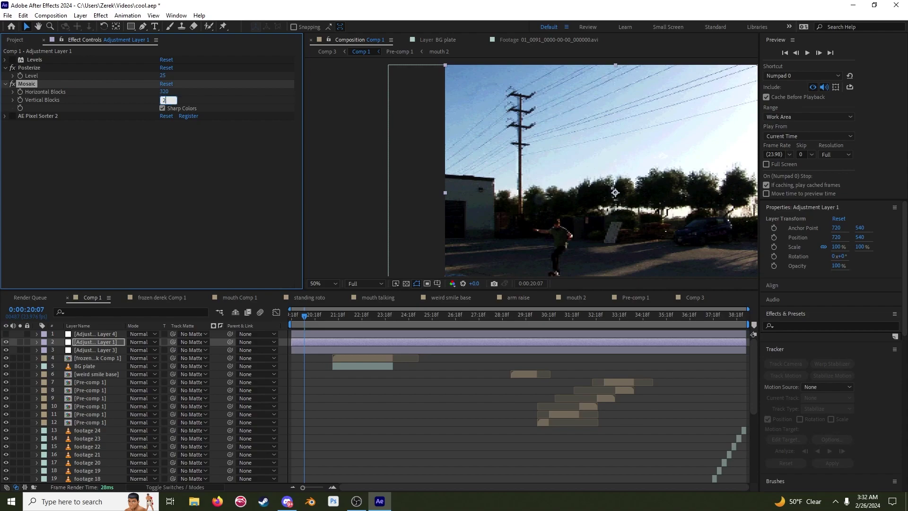
key(Return)
Go to the talking close-up at about 0:00:25:17 and examine the mosaic pixelation around the face and mouth.
drag(304, 314, 429, 321)
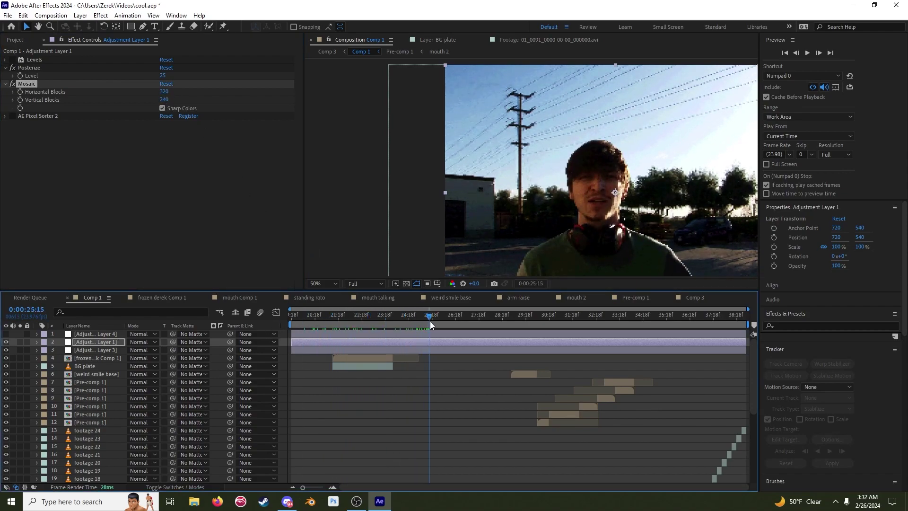
scroll(586, 183, up, 2)
scroll(513, 180, up, 2)
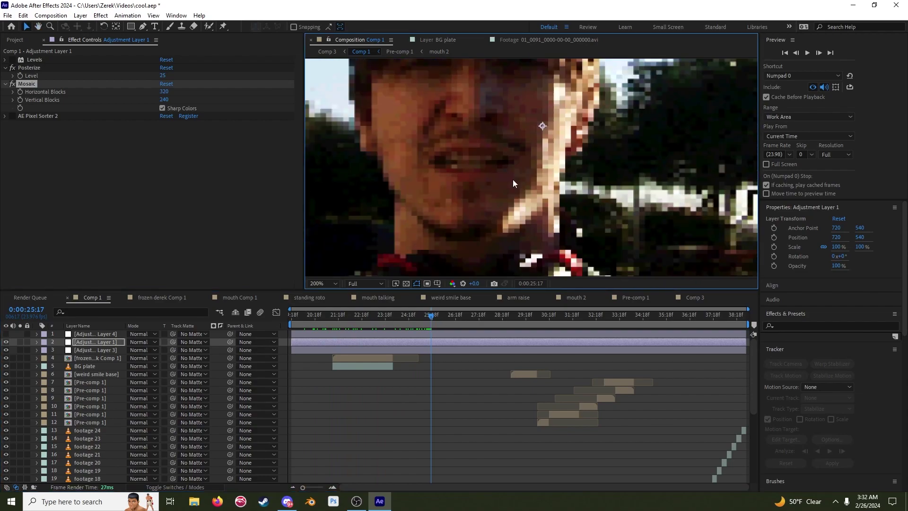
scroll(515, 185, down, 3)
scroll(516, 188, up, 1)
scroll(515, 189, up, 1)
scroll(518, 195, up, 1)
Compare Mosaic's Sharp Colors option off and on over the face close-up and the wider frame, leaving it enabled.
click(163, 109)
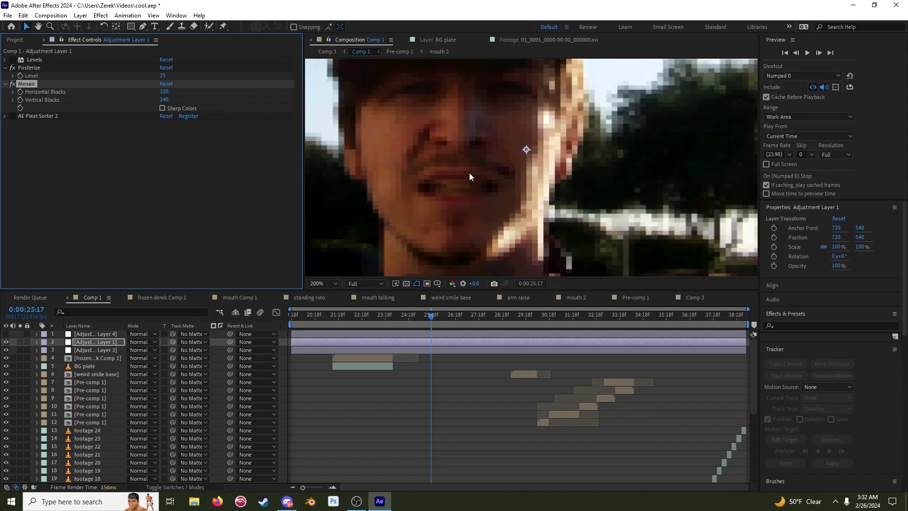
scroll(526, 200, down, 1)
scroll(526, 202, down, 1)
scroll(530, 206, up, 1)
scroll(530, 205, up, 1)
click(166, 108)
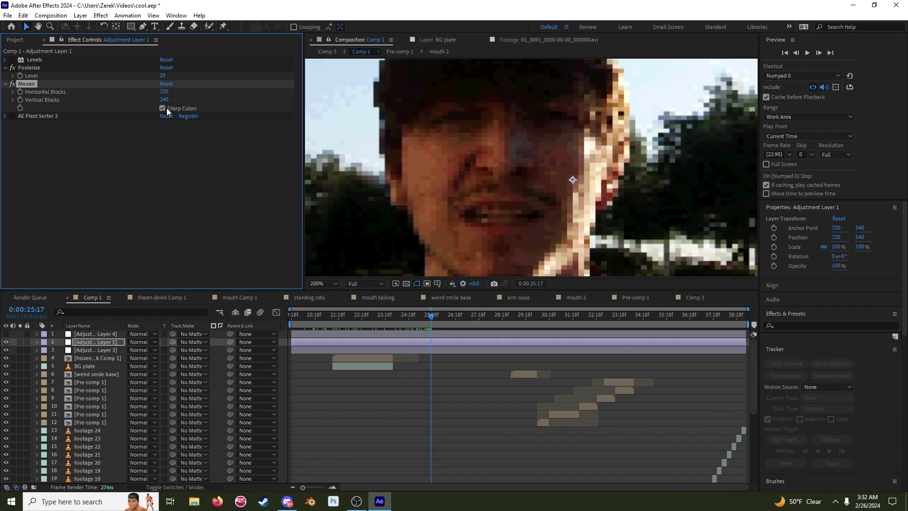
click(165, 108)
click(166, 108)
click(166, 108)
click(166, 108)
drag(462, 204, 429, 134)
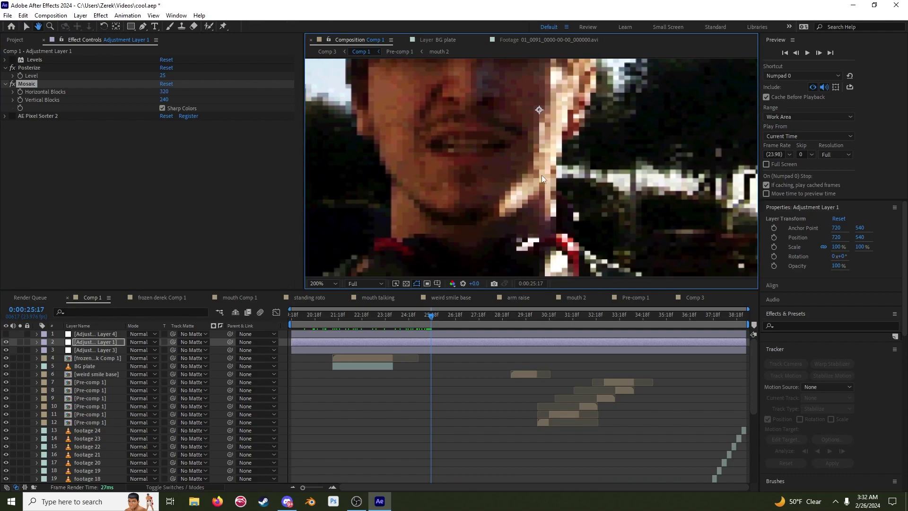
click(163, 108)
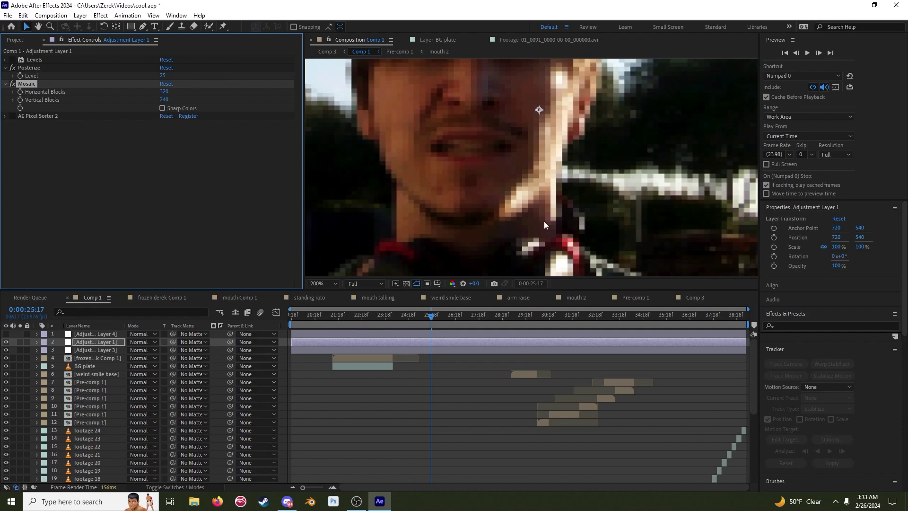
scroll(518, 186, down, 2)
scroll(486, 201, up, 3)
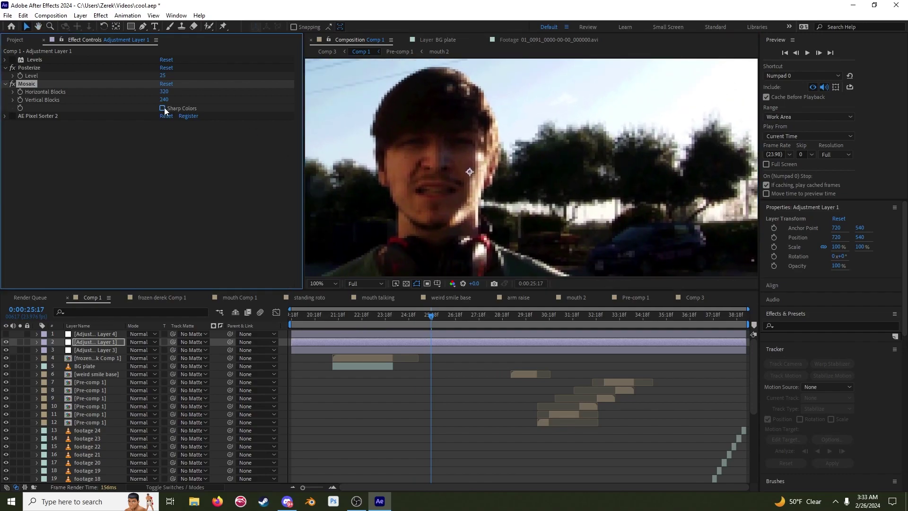
click(164, 107)
scroll(511, 204, down, 4)
scroll(510, 204, up, 2)
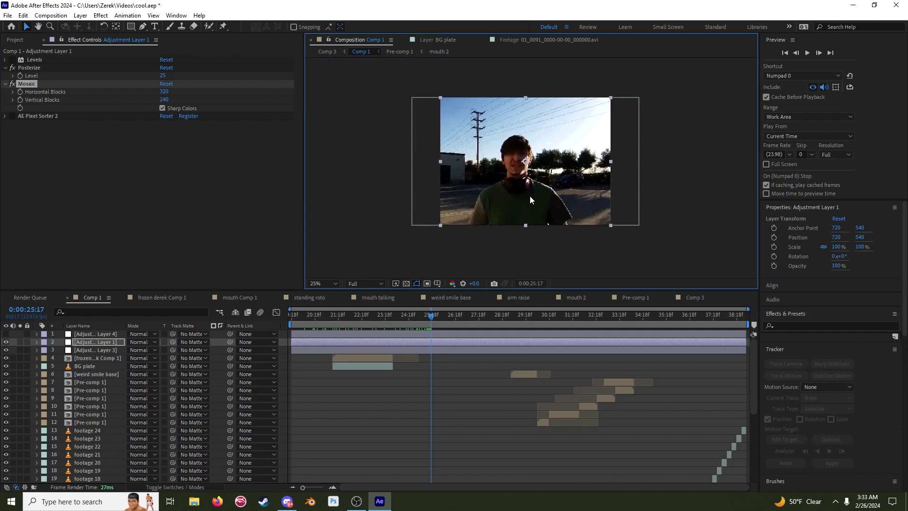
Scrub the talking shot between about 0:00:26:21 and 0:00:27:11 to examine how the pixelation hides the mouth compositing.
drag(427, 316, 458, 319)
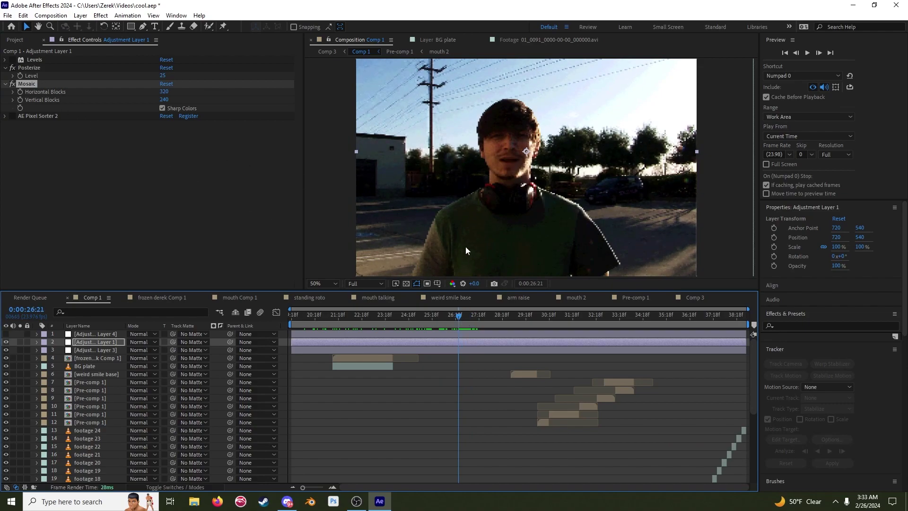
scroll(507, 208, up, 4)
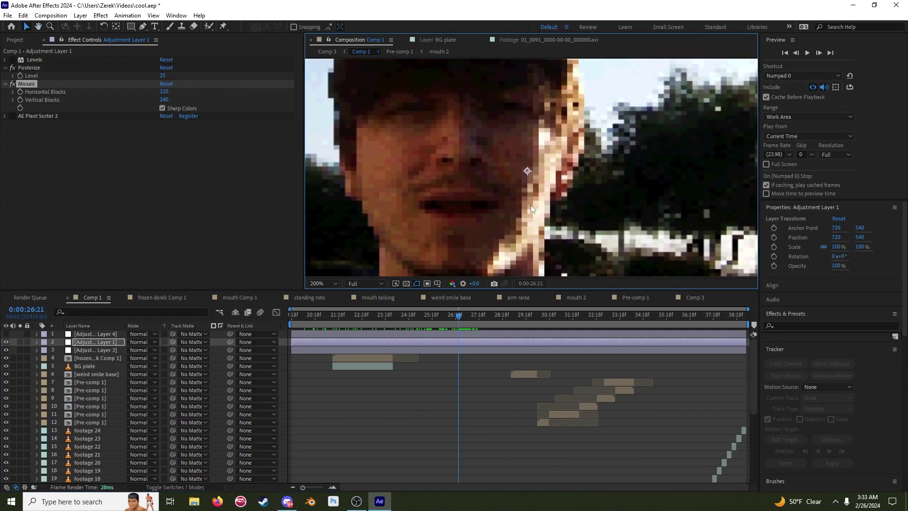
drag(531, 205, 554, 188)
drag(459, 314, 472, 315)
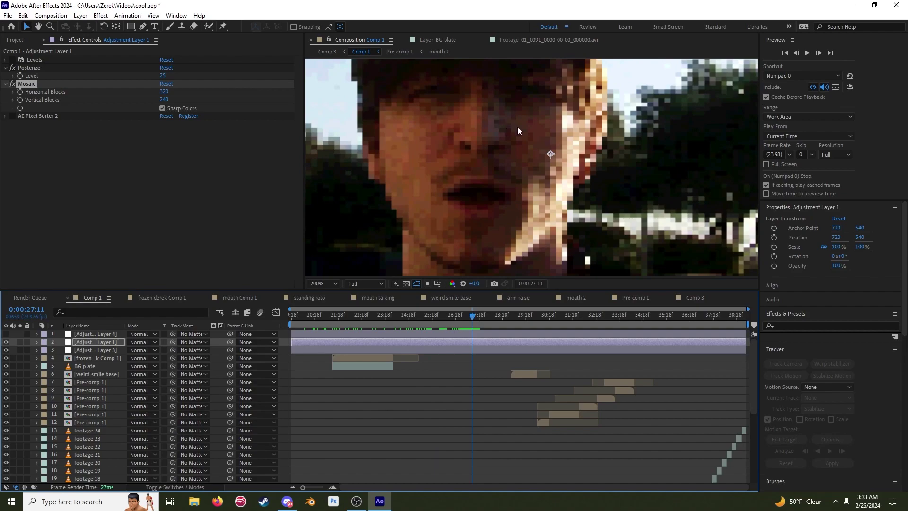
mouse_move(474, 313)
mouse_down()
mouse_move(447, 320)
mouse_move(459, 320)
mouse_up()
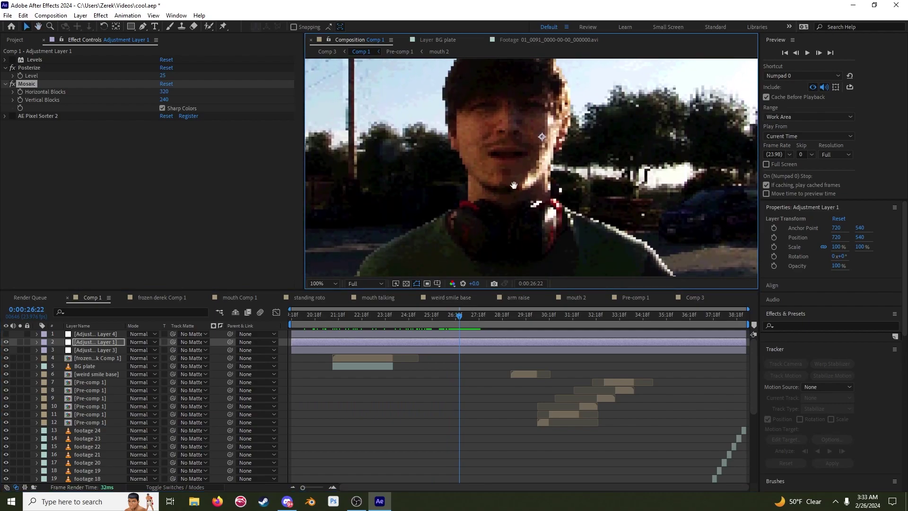
Open Comp 3 and review its footage between 0:00:18:17 and 0:00:21:05.
click(696, 297)
click(632, 297)
drag(332, 323, 353, 322)
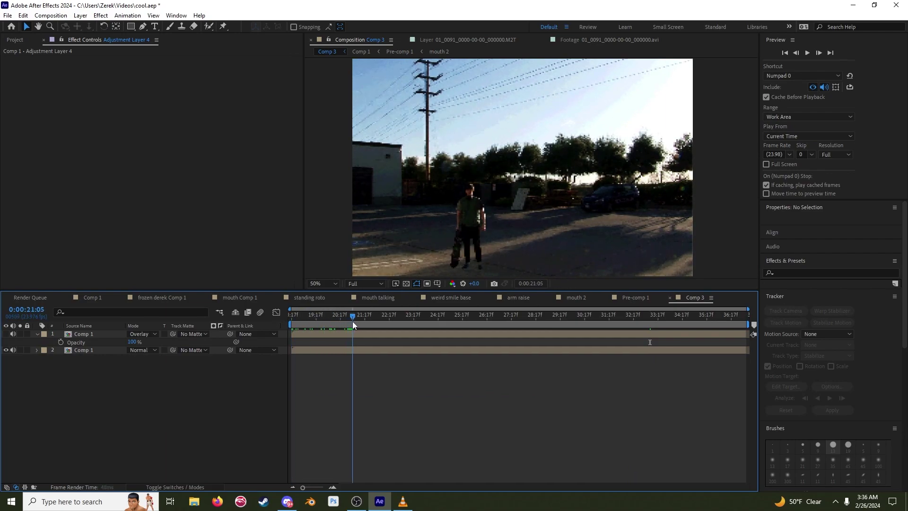
click(92, 350)
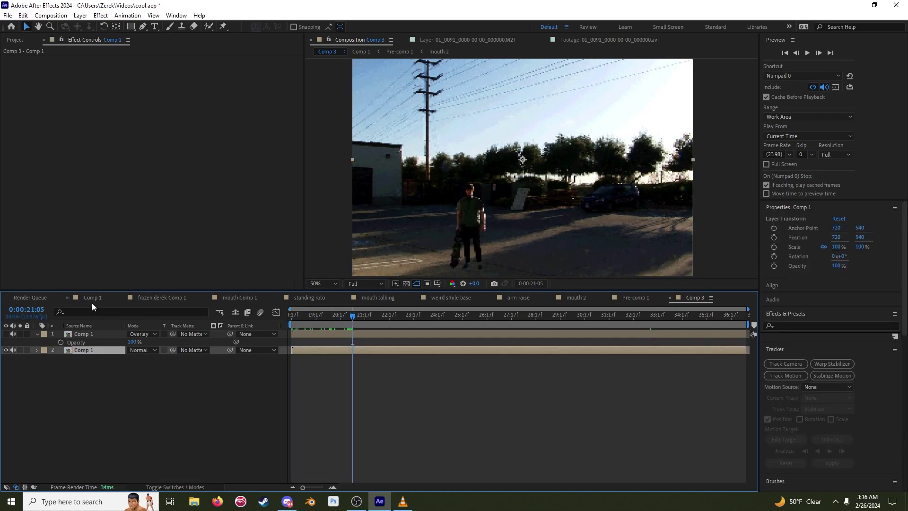
drag(359, 321, 282, 341)
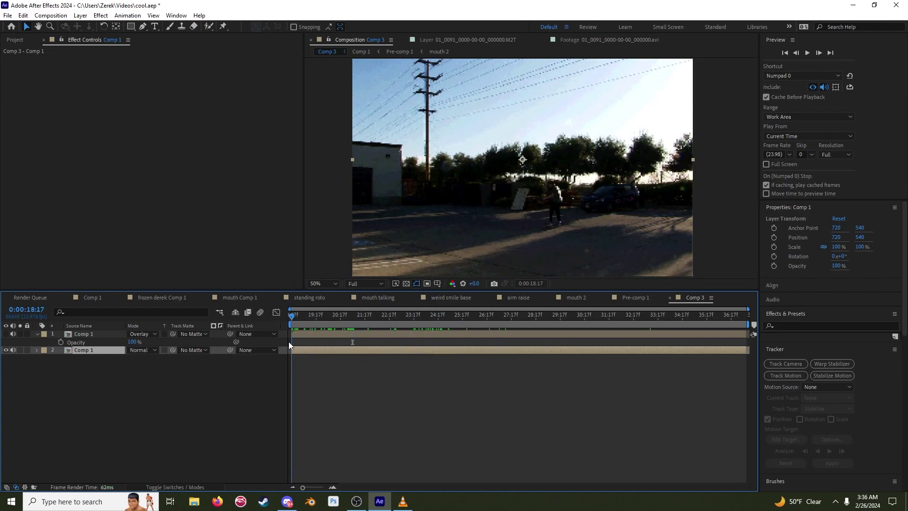
click(188, 373)
Select the upper Comp 1 layer set to Overlay in Comp 3 and make it visible.
click(90, 333)
click(84, 351)
click(90, 331)
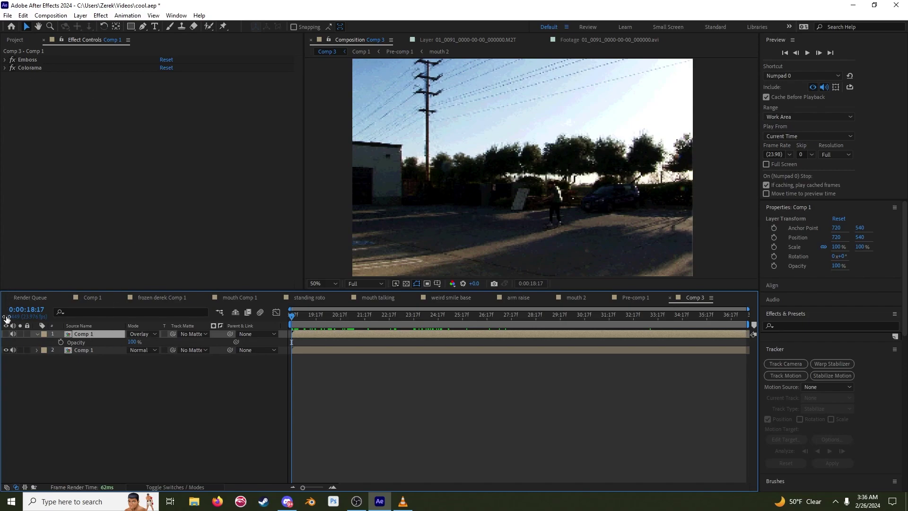
click(6, 334)
Expand and review the Emboss and Colorama settings on the upper Comp 1 layer.
click(27, 59)
click(5, 60)
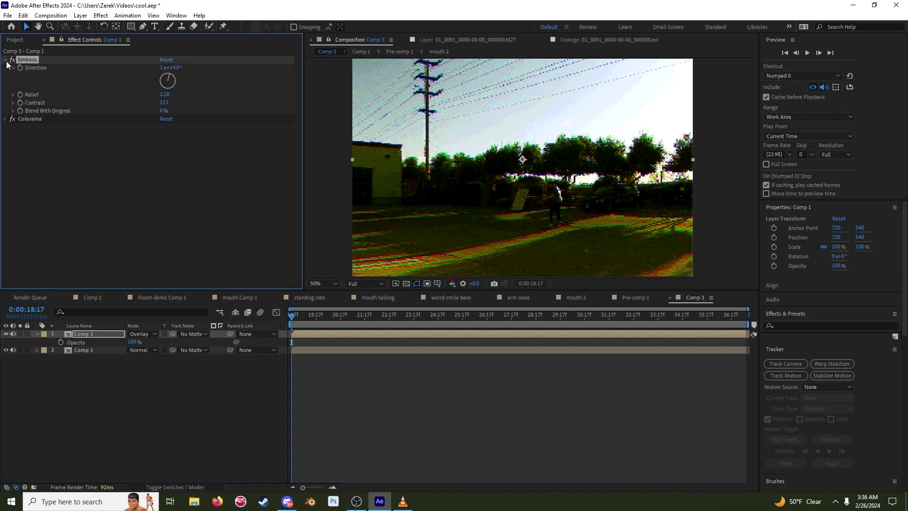
click(29, 118)
click(5, 119)
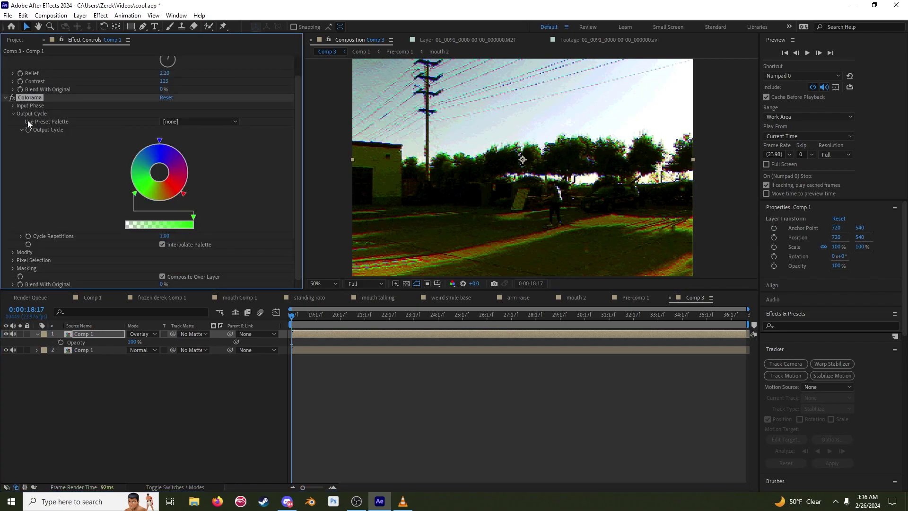
scroll(53, 149, up, 2)
click(40, 60)
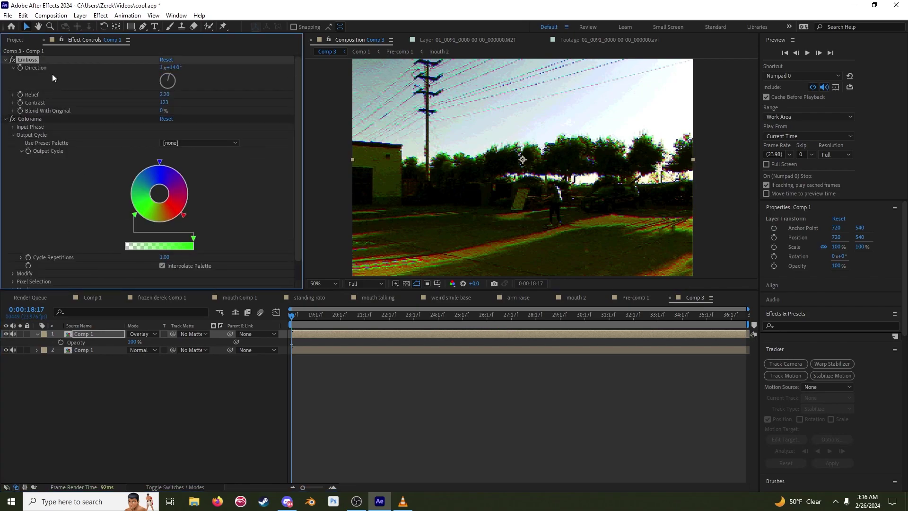
At 0:00:20:22, disable Colorama and hide the lower Comp 1 layer to view the Emboss effect alone.
drag(320, 309, 345, 316)
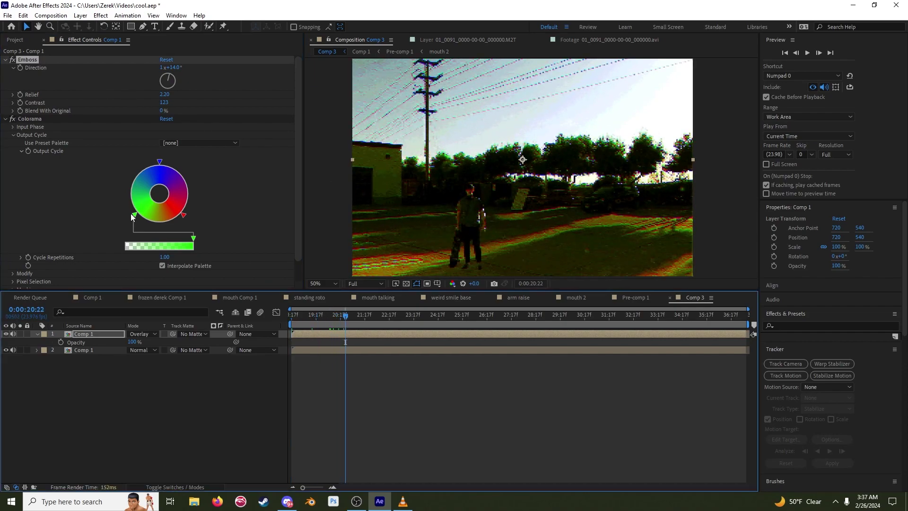
click(12, 119)
click(6, 350)
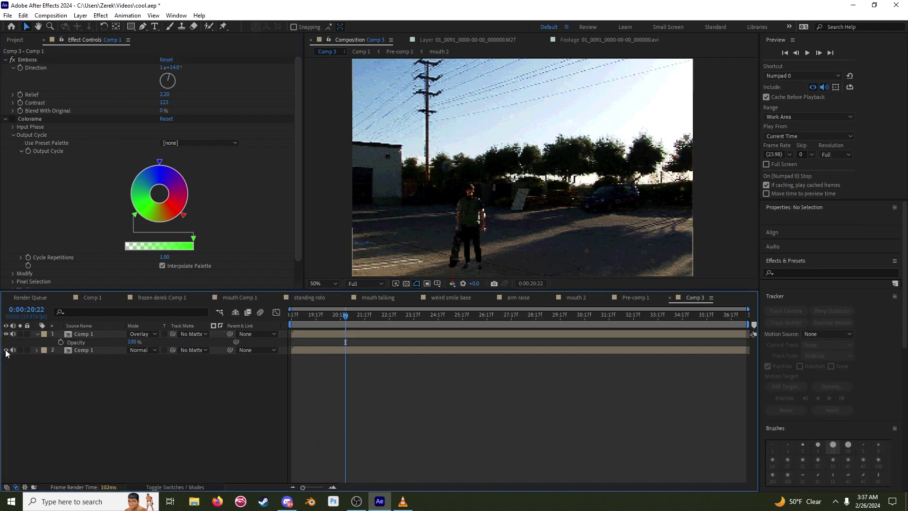
Check the embossed layer's blend modes, keep Overlay, and show the lower Comp 1 layer again.
click(152, 333)
click(504, 384)
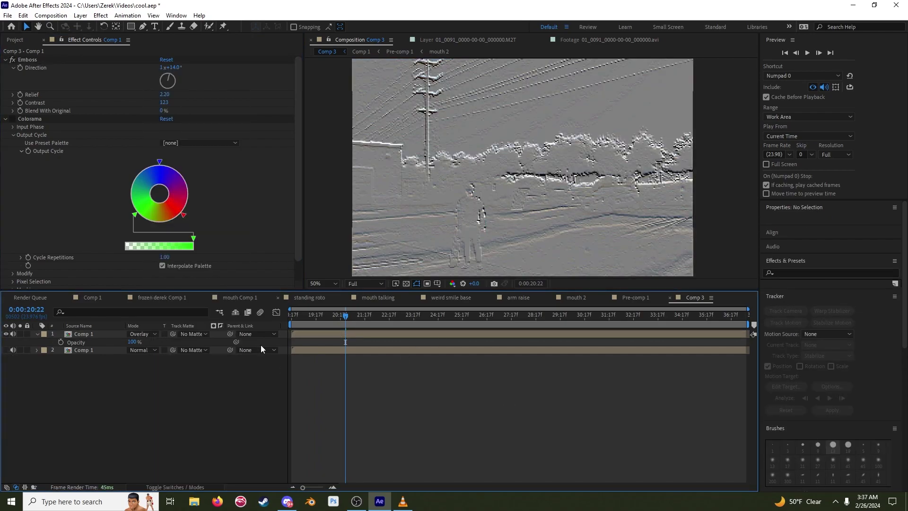
click(153, 333)
click(189, 253)
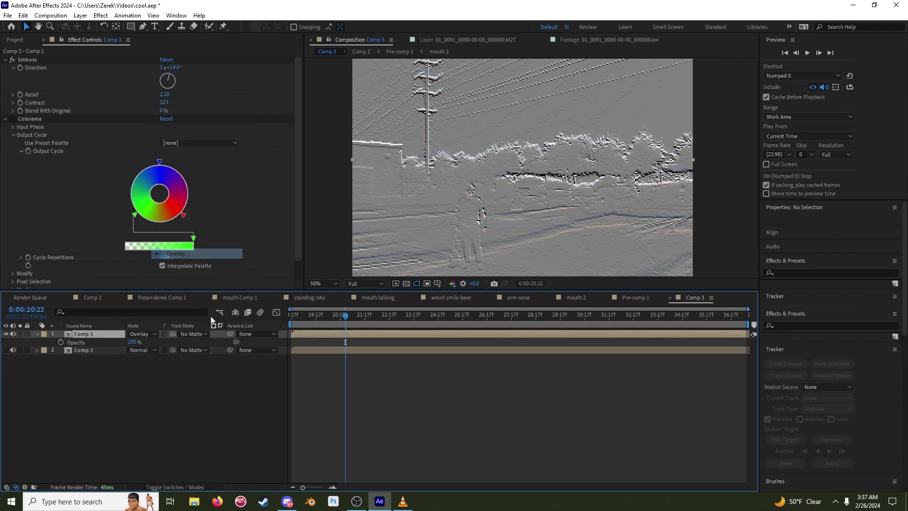
click(6, 350)
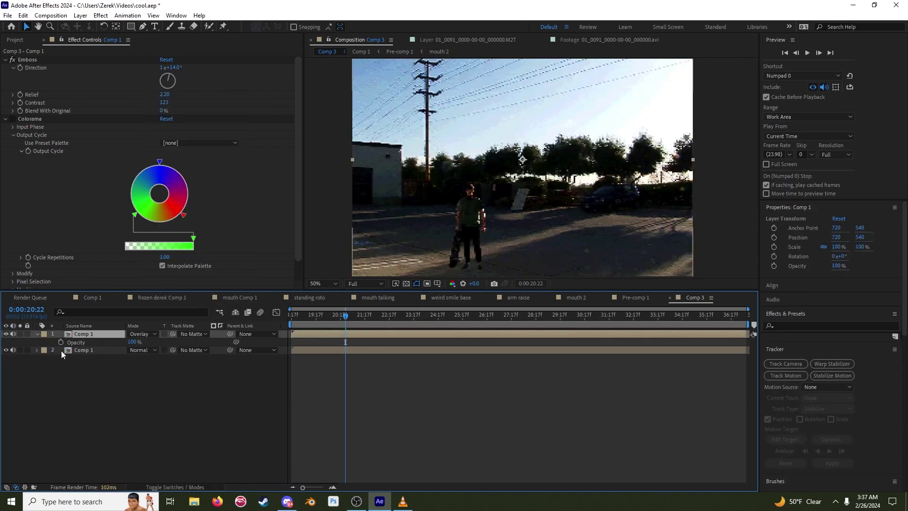
Compare the picture with and without the embossed Overlay layer, including close up on the trees, leaving the layer visible.
click(13, 60)
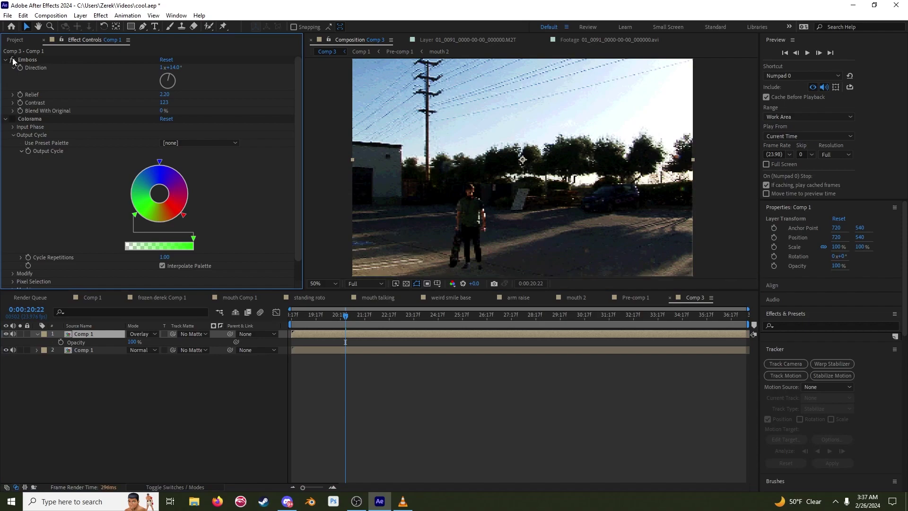
click(111, 361)
click(15, 336)
click(5, 334)
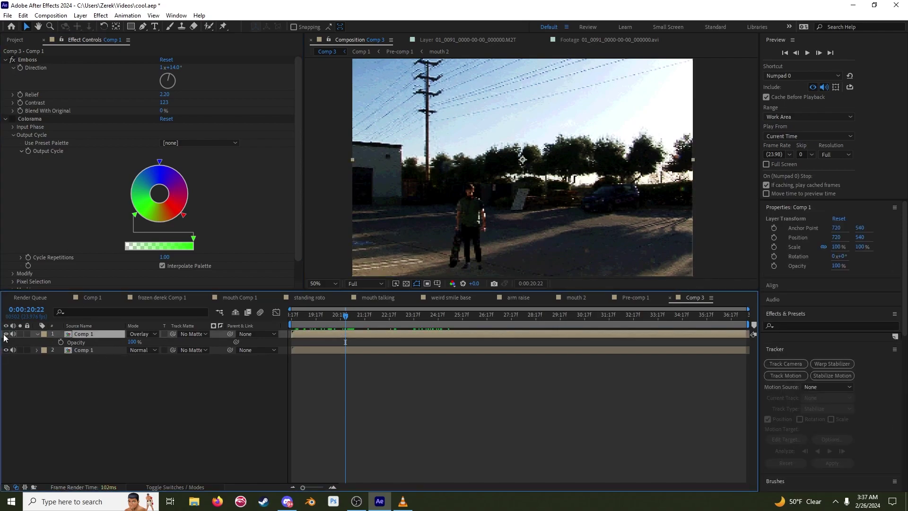
scroll(516, 189, up, 4)
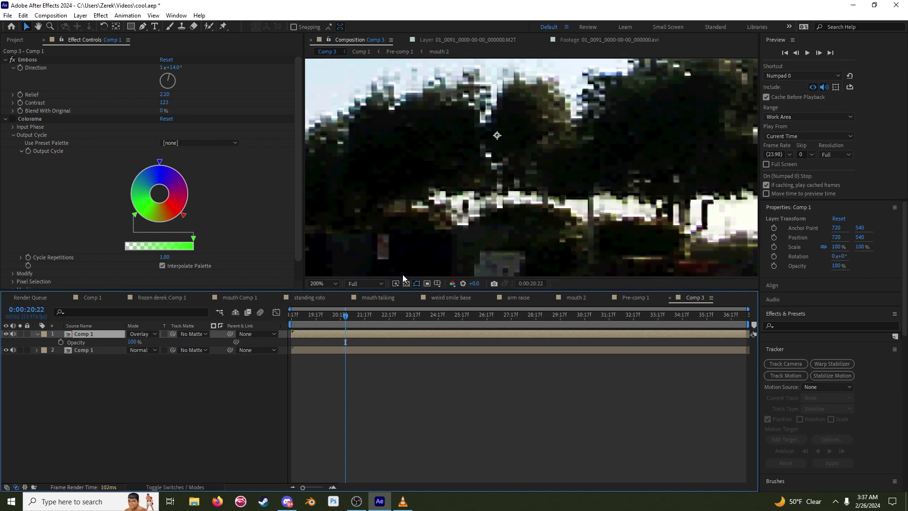
click(5, 333)
click(6, 334)
click(6, 334)
click(5, 333)
click(6, 334)
click(5, 333)
click(5, 333)
click(6, 333)
click(6, 334)
click(5, 334)
Re-enable Colorama on the upper Comp 1 layer and view the combined result across the whole frame.
click(11, 119)
scroll(339, 192, down, 4)
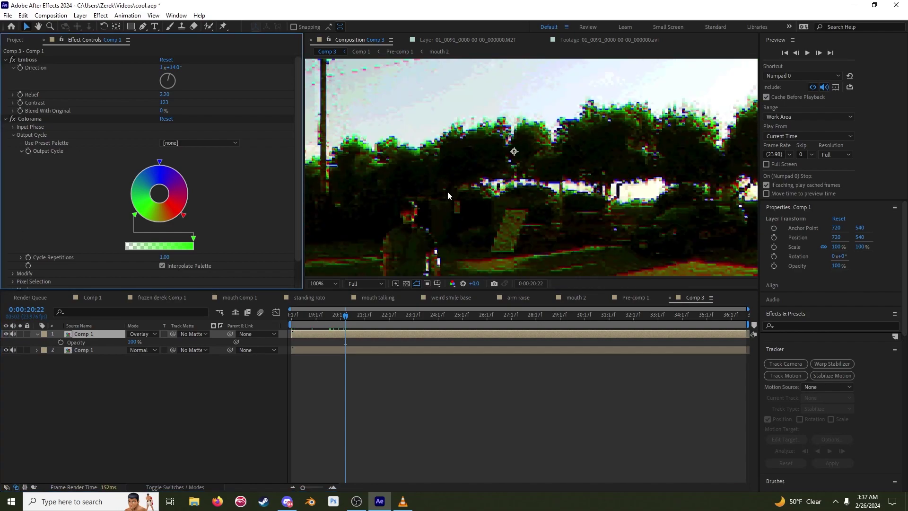
drag(490, 205, 511, 189)
click(89, 336)
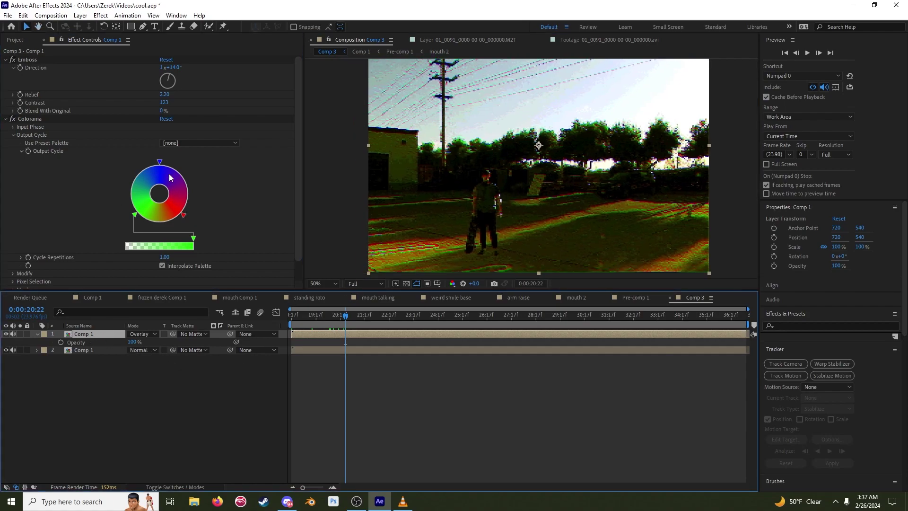
Collapse Colorama's Output Cycle settings and check the combined look on the close-up shots at 0:00:25:15 and 0:00:27:12.
click(13, 135)
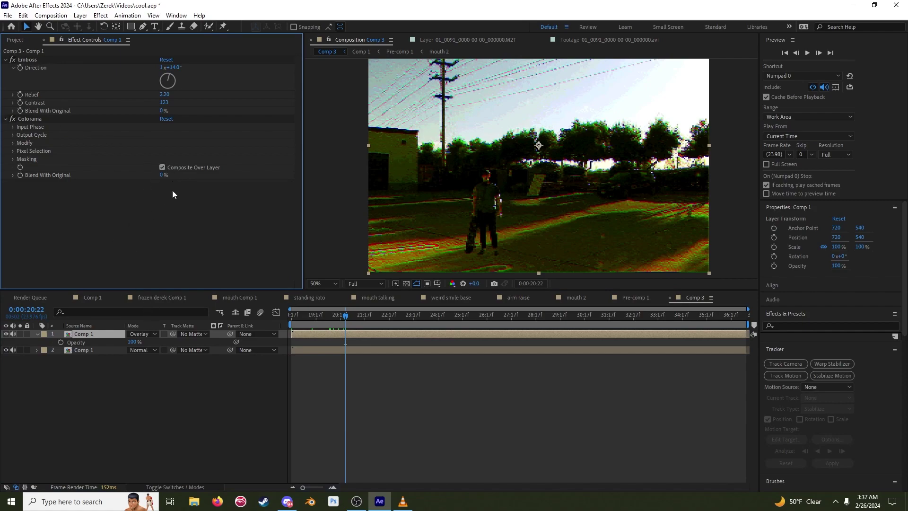
drag(407, 316, 460, 319)
key(h)
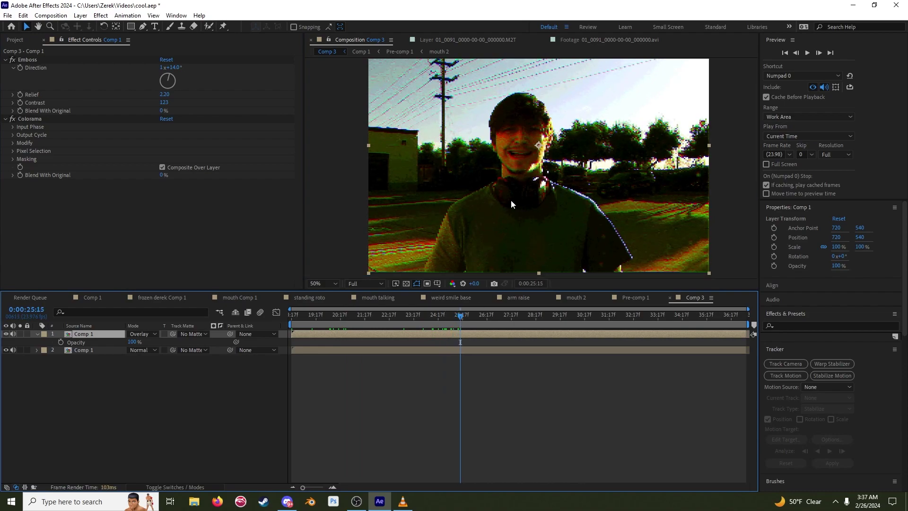
drag(511, 200, 492, 227)
click(506, 318)
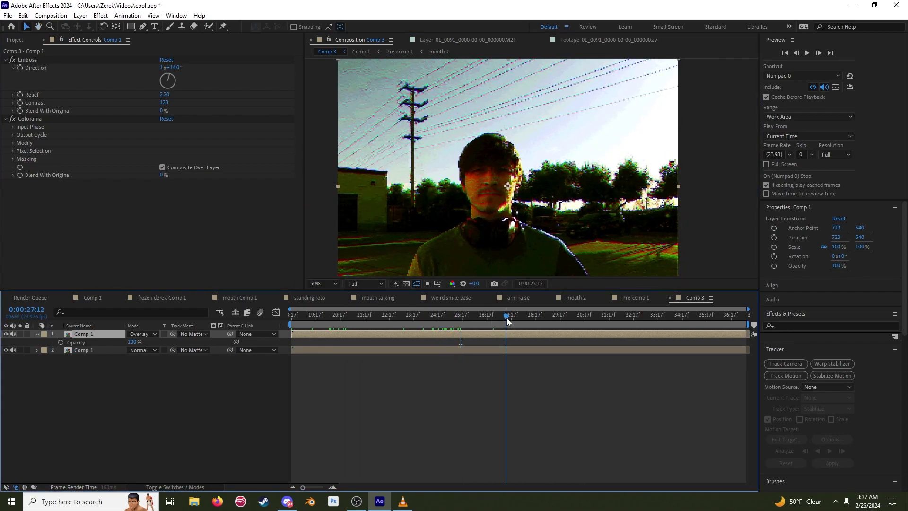
Deselect the layer and examine the stylized close-up at 0:00:27:12, both as a whole frame and enlarged.
key(comma)
key(comma)
click(622, 222)
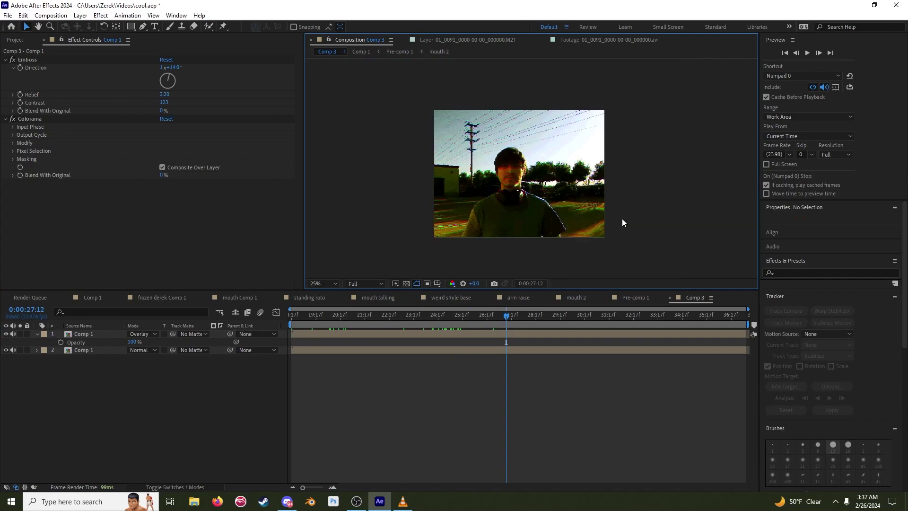
key(period)
key(period)
key(h)
drag(626, 235, 625, 246)
key(v)
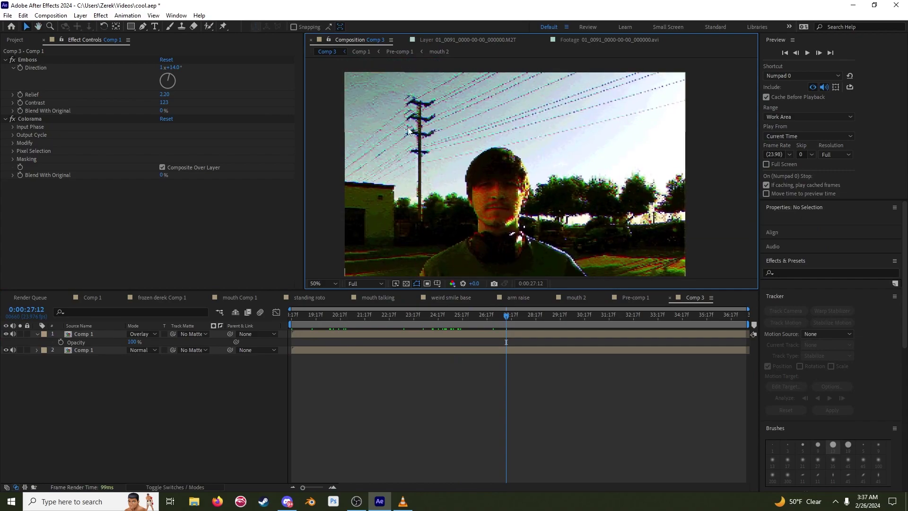
mouse_move(595, 207)
mouse_down()
mouse_move(588, 172)
mouse_move(574, 163)
mouse_move(594, 199)
mouse_up()
key(comma)
key(period)
Go back to the skateboarding shot at 0:00:19:14 and scrub through the footage to 0:00:33:16 to review the look.
drag(522, 315, 401, 323)
click(313, 317)
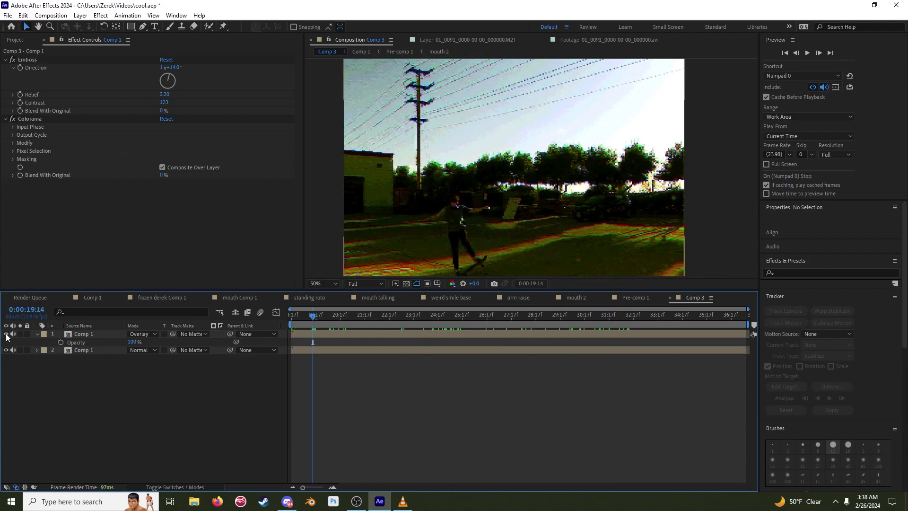
drag(313, 317, 645, 317)
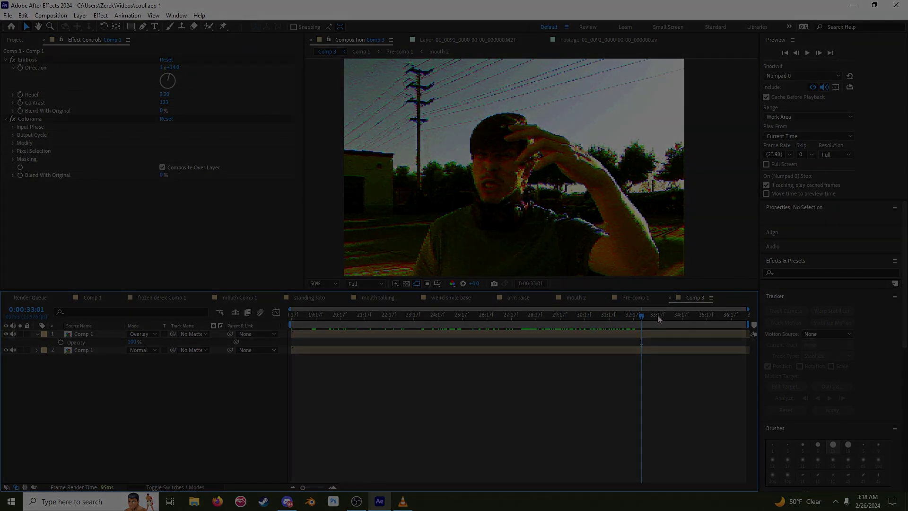
drag(644, 317, 657, 317)
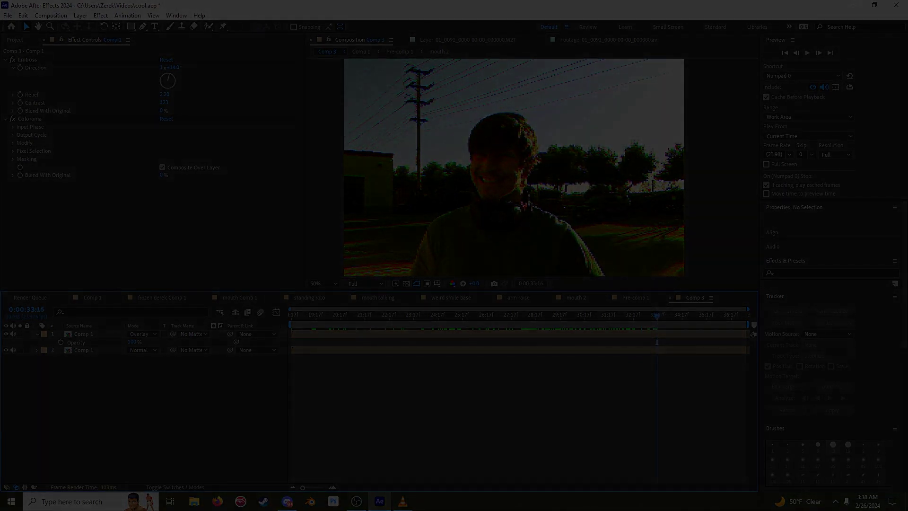